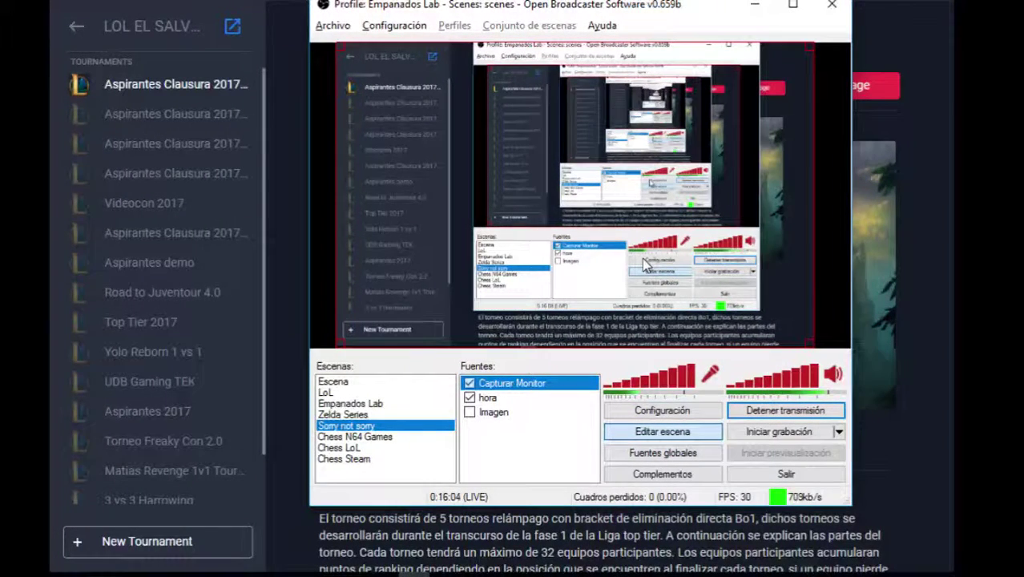
# Step: Move the Capturar Monitor source down one place below hora and turn the hora source off
pyautogui.rightClick(513, 388)
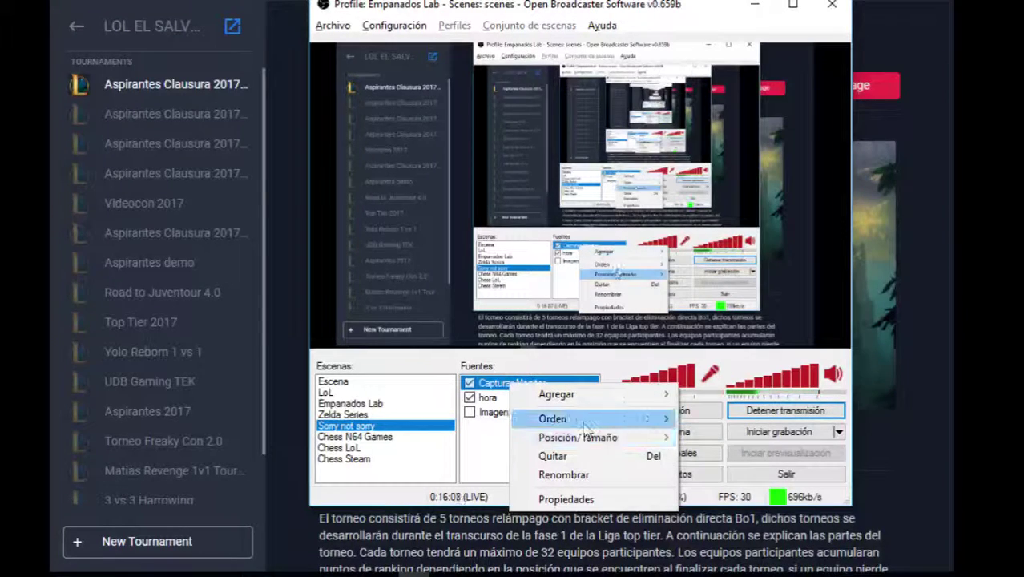
pyautogui.moveTo(601, 445)
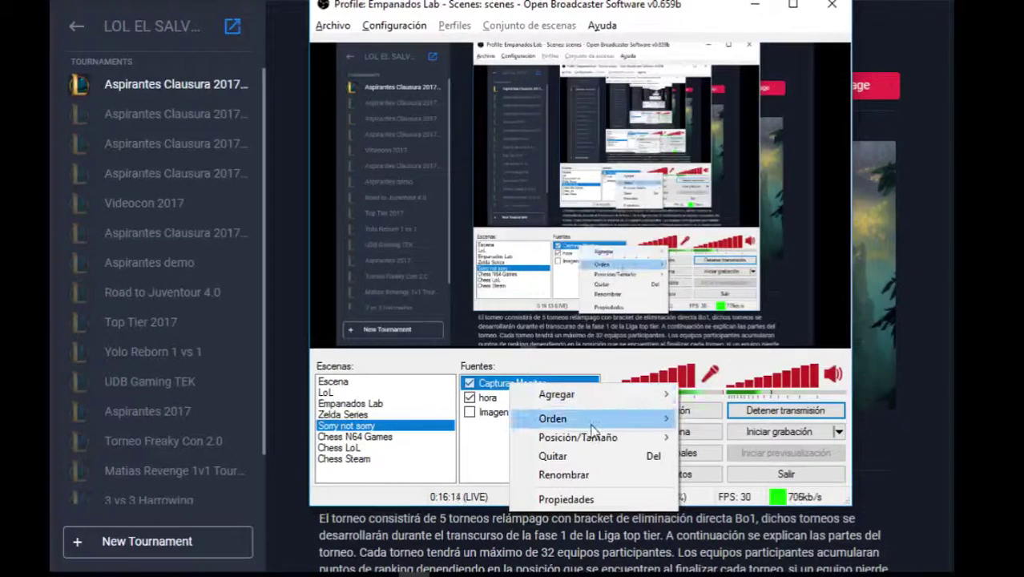
pyautogui.moveTo(596, 419)
pyautogui.click(734, 440)
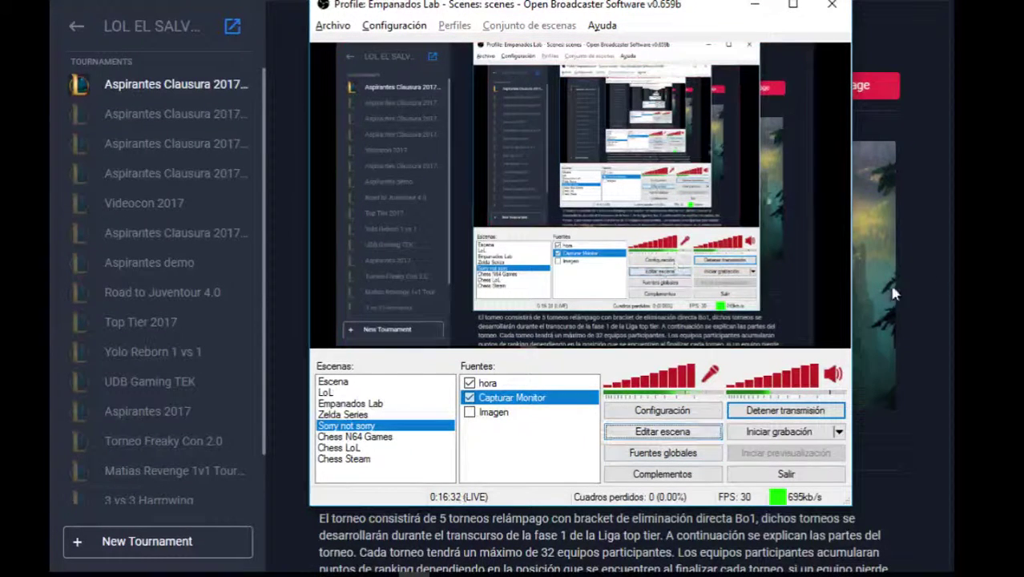
pyautogui.click(469, 398)
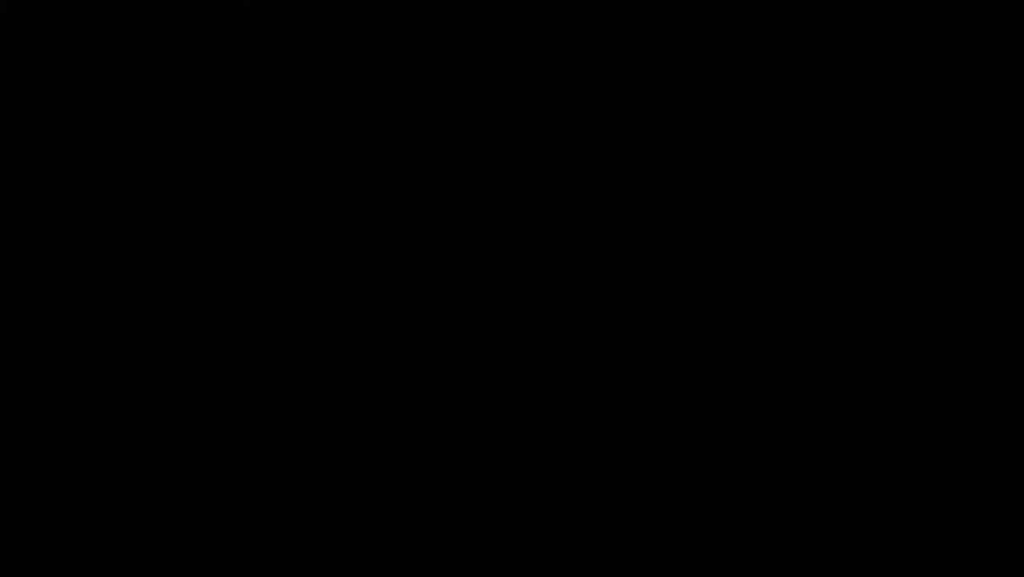
pyautogui.click(469, 399)
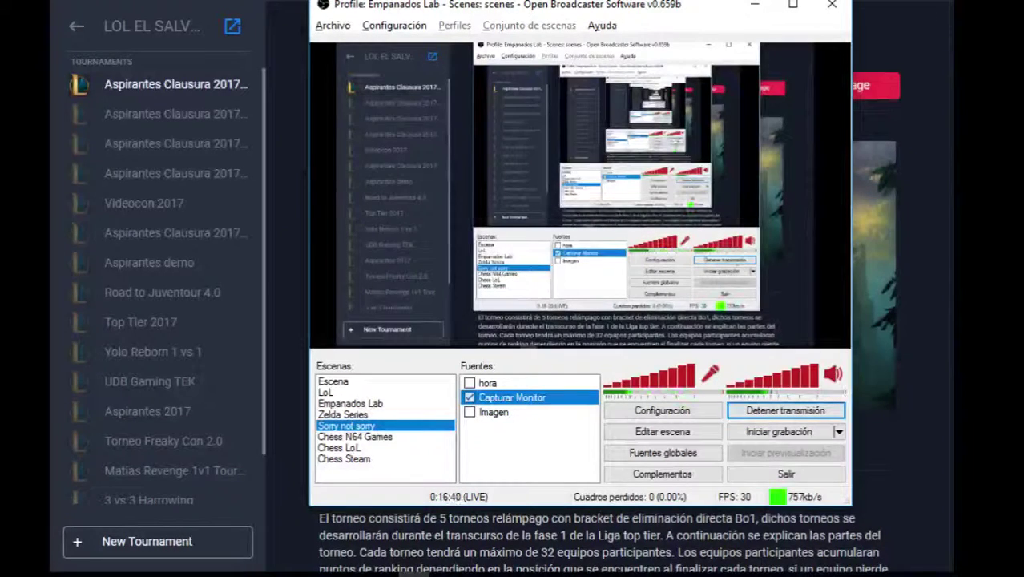
# Step: Switch to the browser and read the description of the Aspirantes Clausura 2017 - Rank 5 tournament, including its ranking points
pyautogui.hotkey('alt', 'Tab')
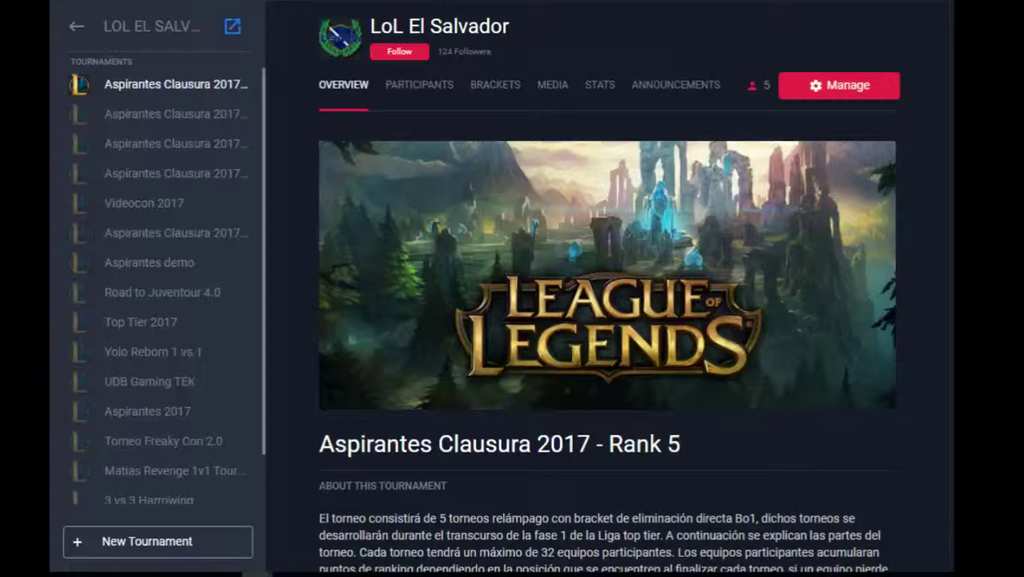
pyautogui.scroll(-3, 857, 327)
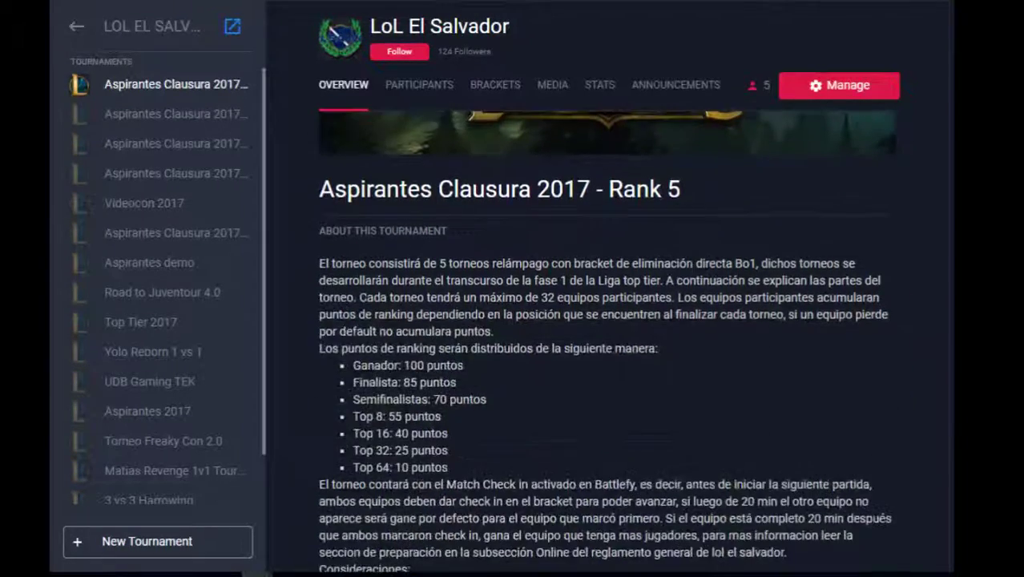
pyautogui.scroll(1, 857, 327)
pyautogui.scroll(-1, 856, 327)
pyautogui.scroll(3, 481, 387)
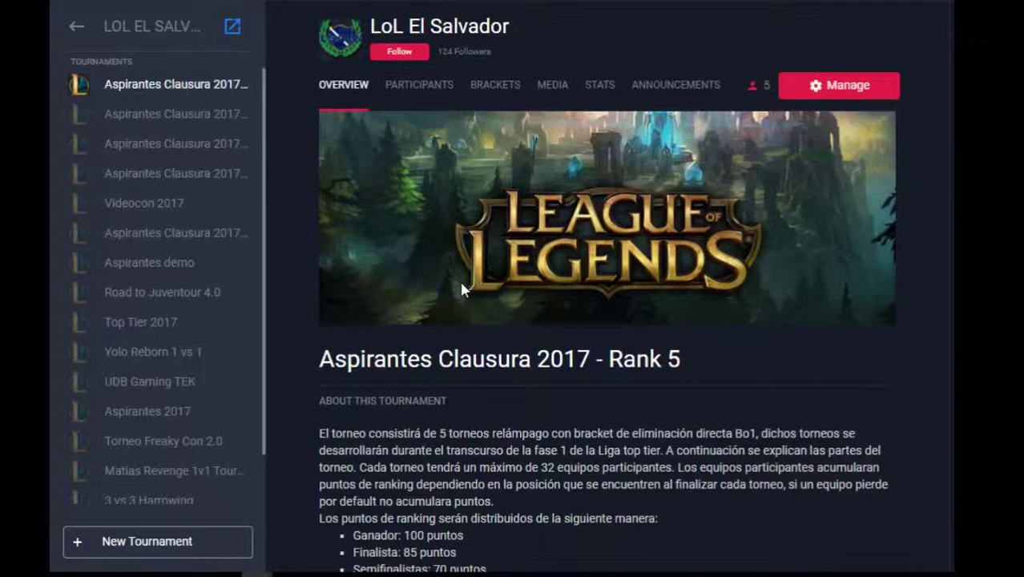
pyautogui.hotkey('alt', 'Tab')
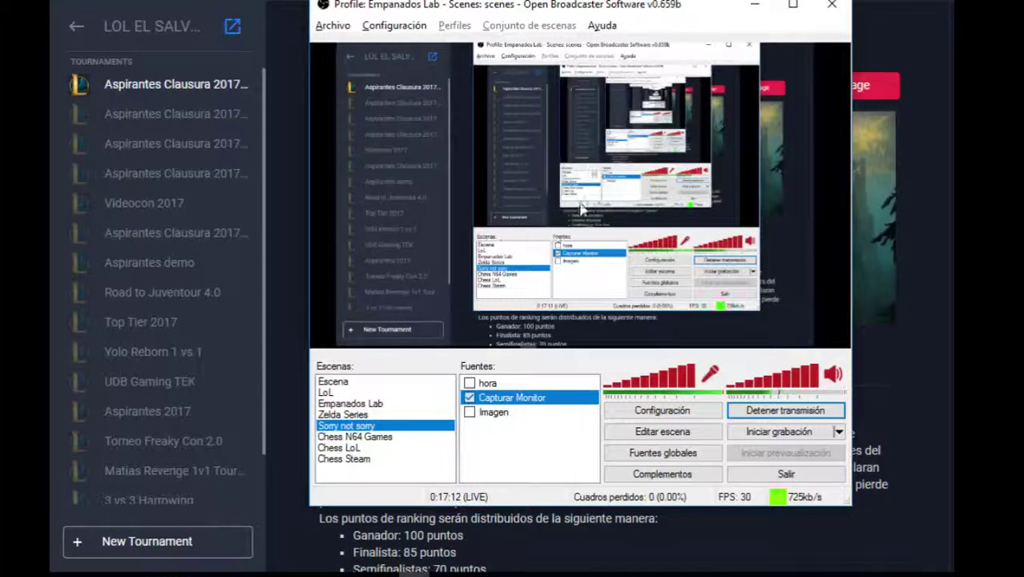
pyautogui.rightClick(521, 442)
pyautogui.moveTo(587, 451)
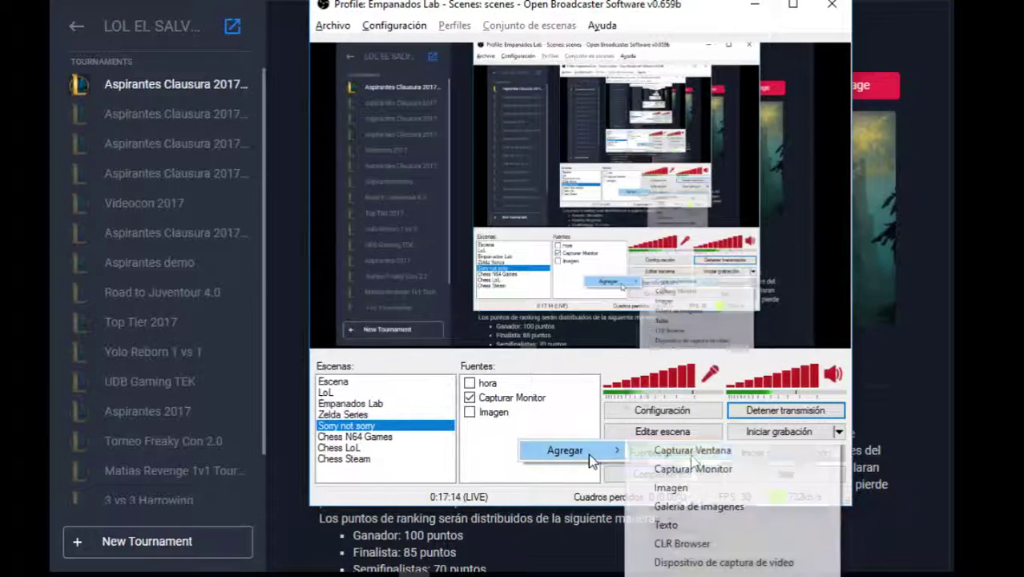
pyautogui.click(703, 451)
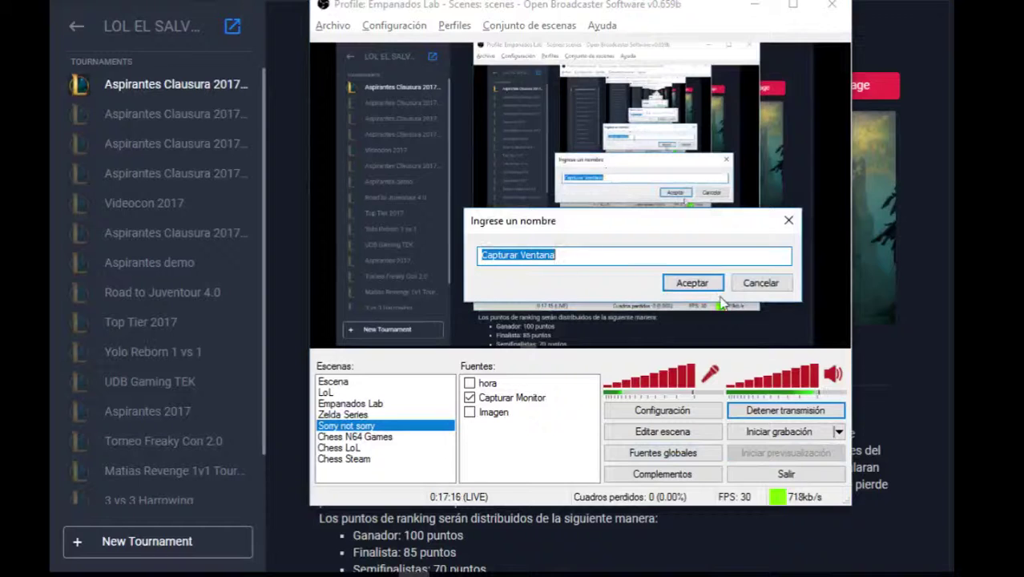
pyautogui.click(692, 283)
pyautogui.click(711, 56)
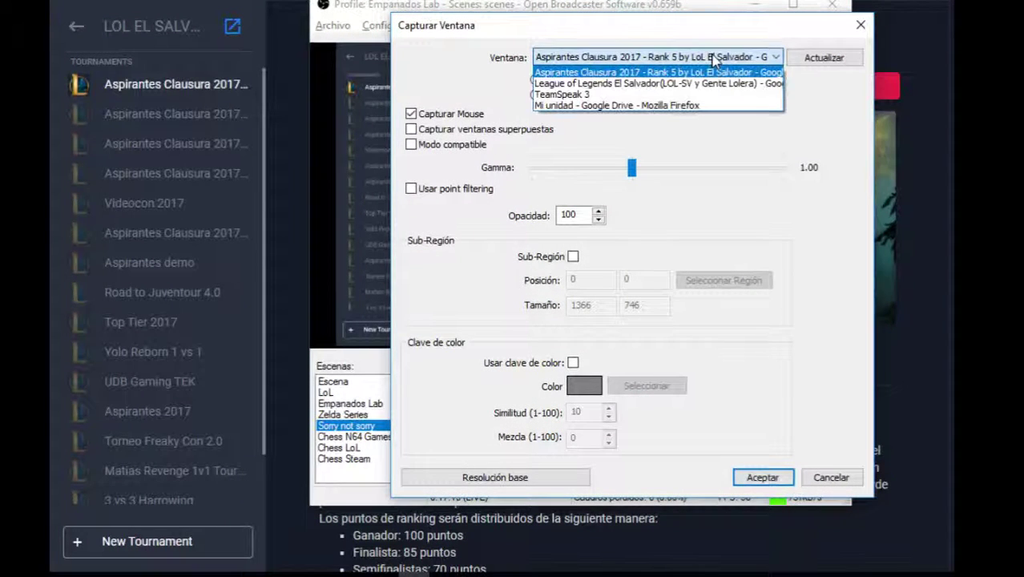
pyautogui.click(631, 72)
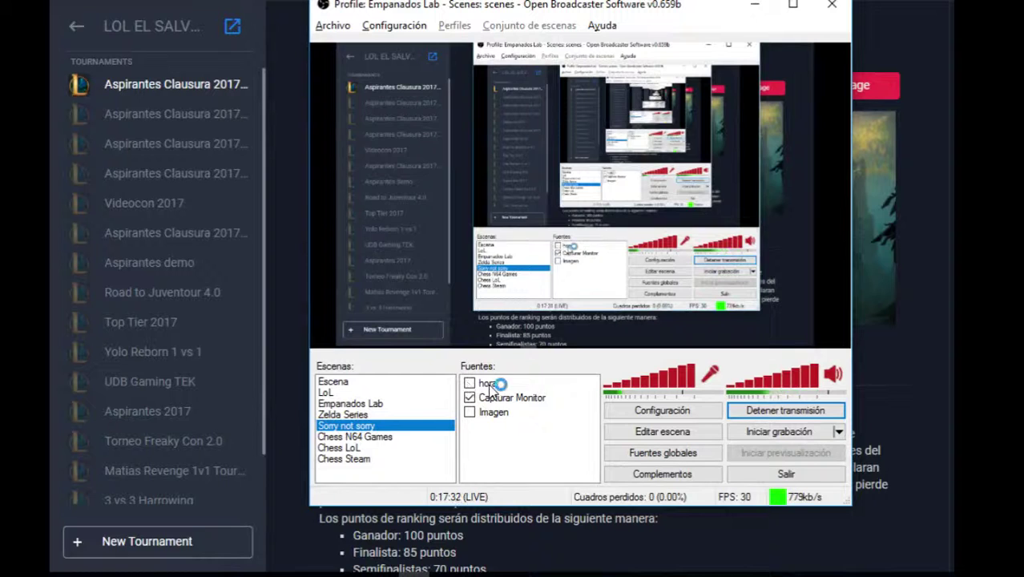
# Step: Try showing the hora source with Capturar Monitor hidden, and restore the visibility of both sources
pyautogui.click(489, 384)
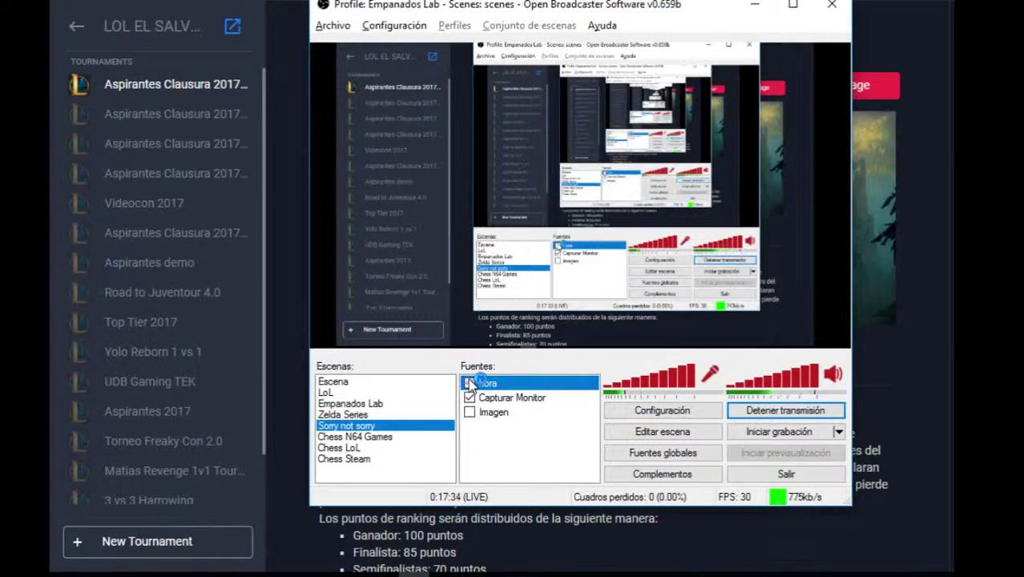
pyautogui.click(470, 384)
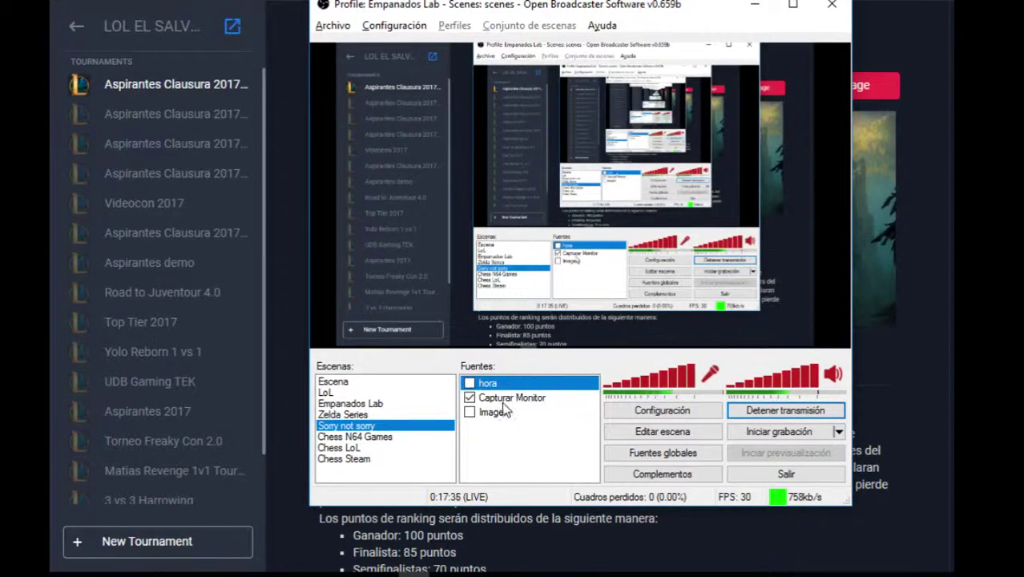
pyautogui.click(505, 398)
pyautogui.click(507, 385)
pyautogui.click(469, 397)
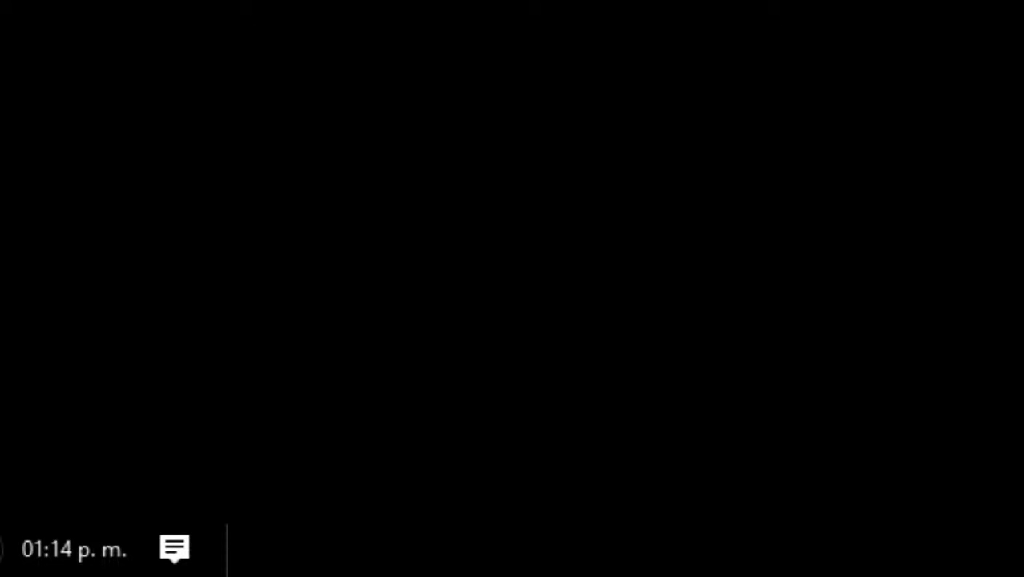
pyautogui.click(470, 397)
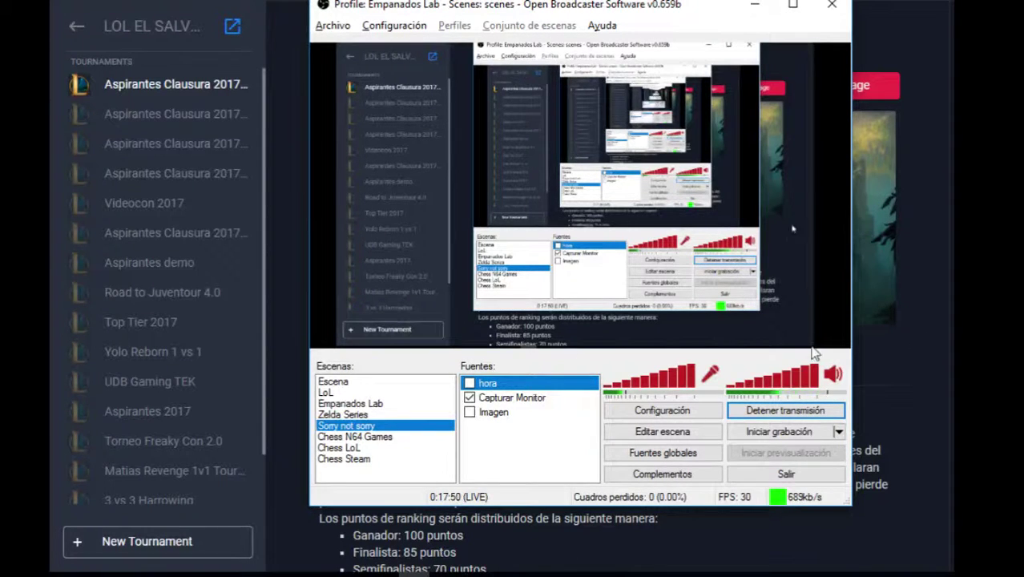
pyautogui.click(495, 398)
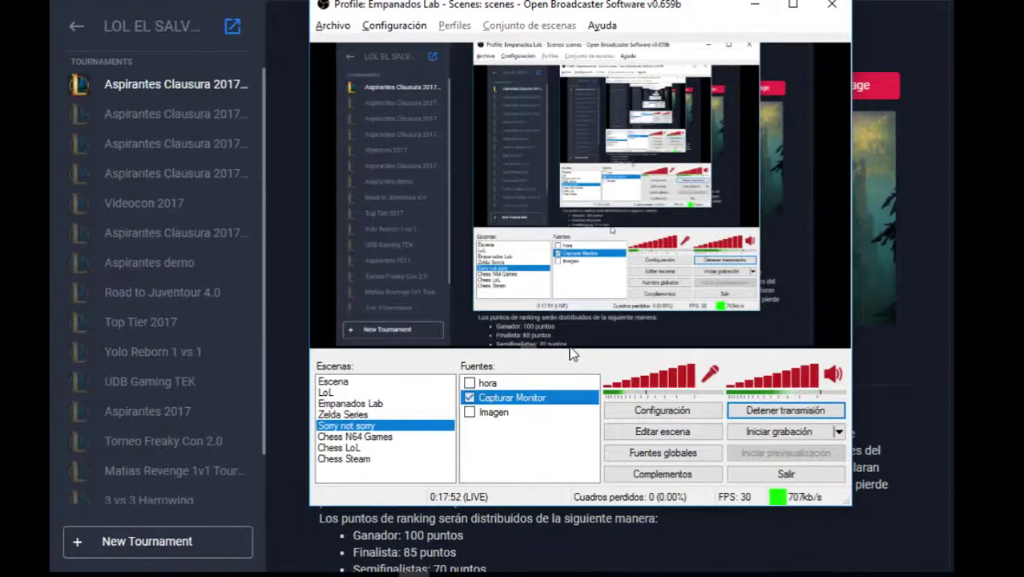
pyautogui.press('Up')
pyautogui.click(496, 398)
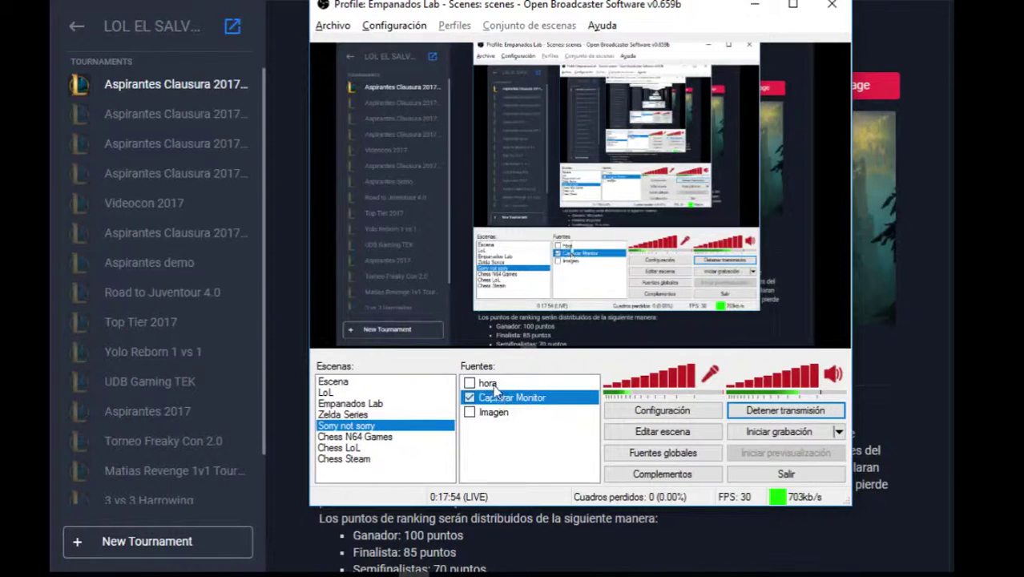
pyautogui.press('Up')
pyautogui.click(497, 398)
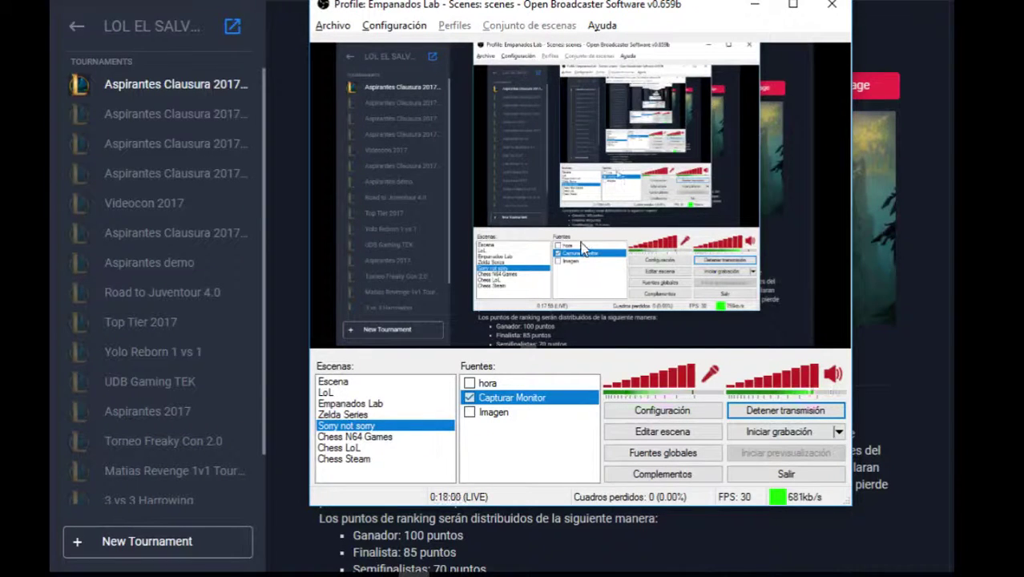
# Step: Switch back to the browser and examine the tournament overview, from the ranking points and considerations down to the game, date and format details
pyautogui.hotkey('alt', 'Tab')
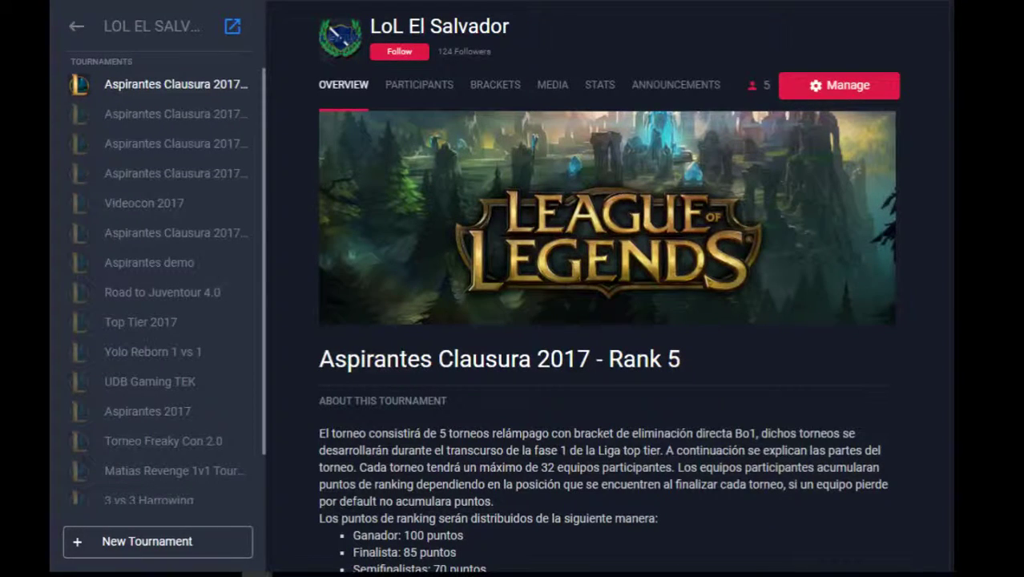
pyautogui.scroll(-4, 602, 261)
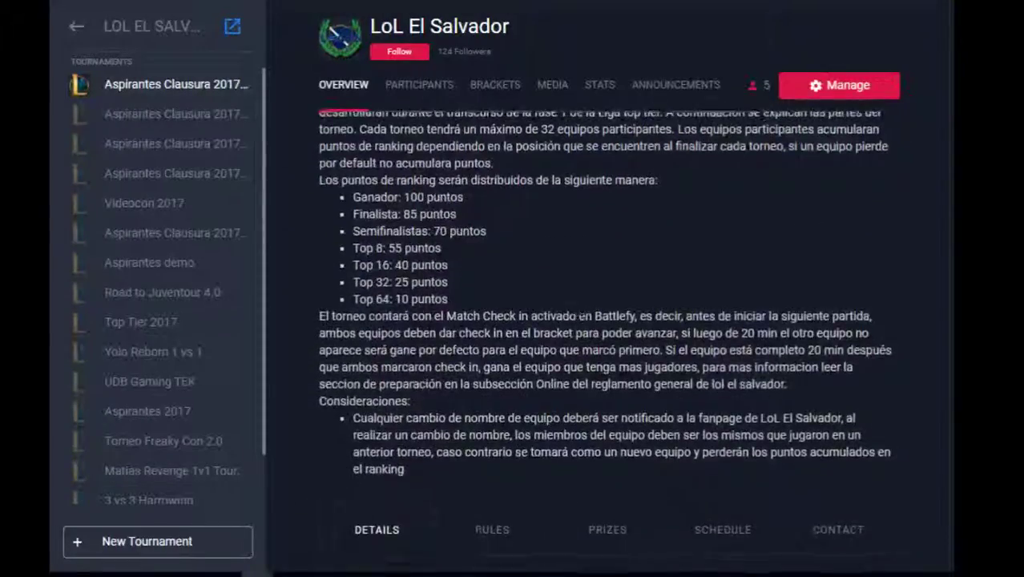
pyautogui.scroll(4, 588, 305)
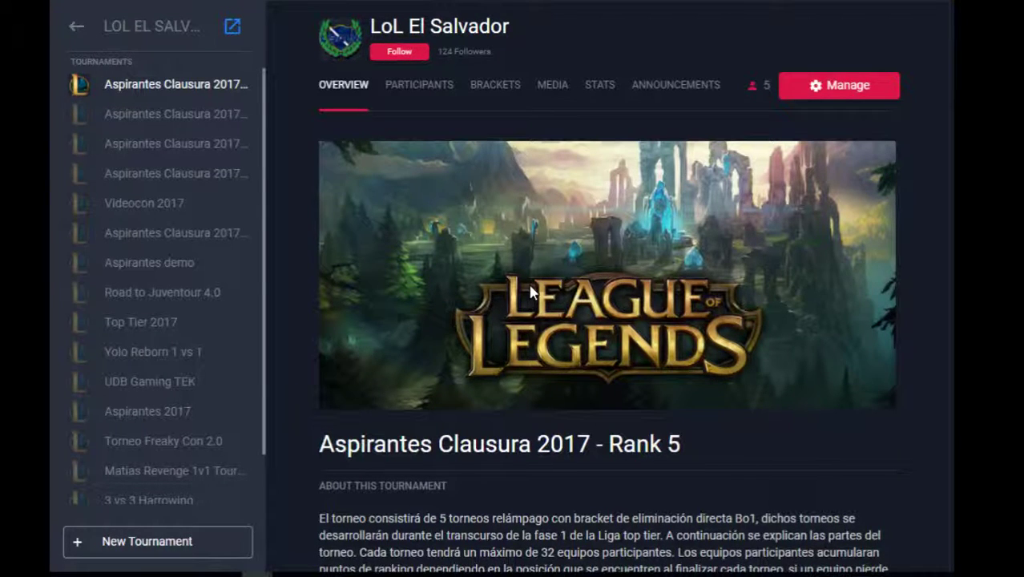
pyautogui.scroll(-4, 552, 195)
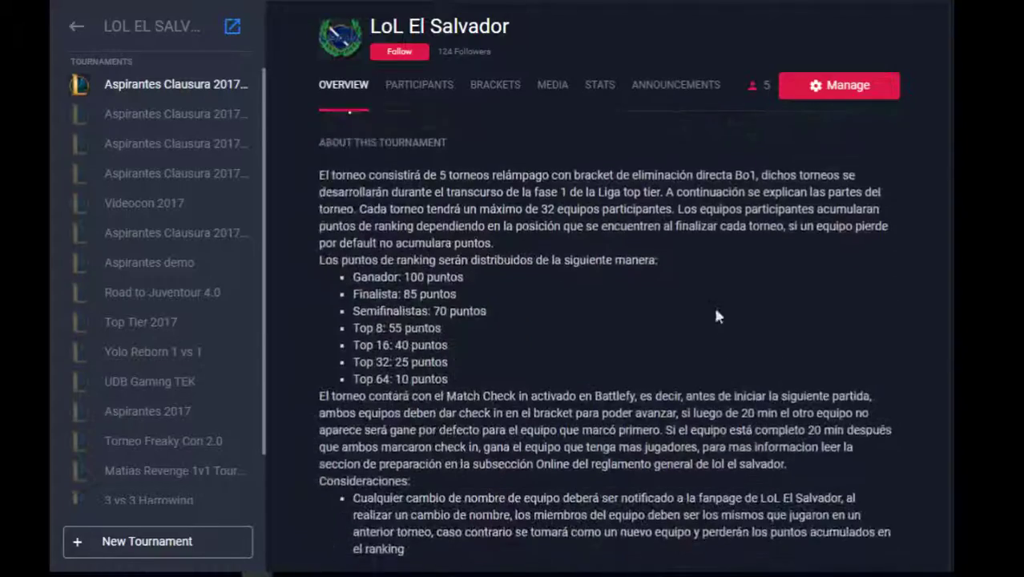
pyautogui.scroll(-5, 609, 256)
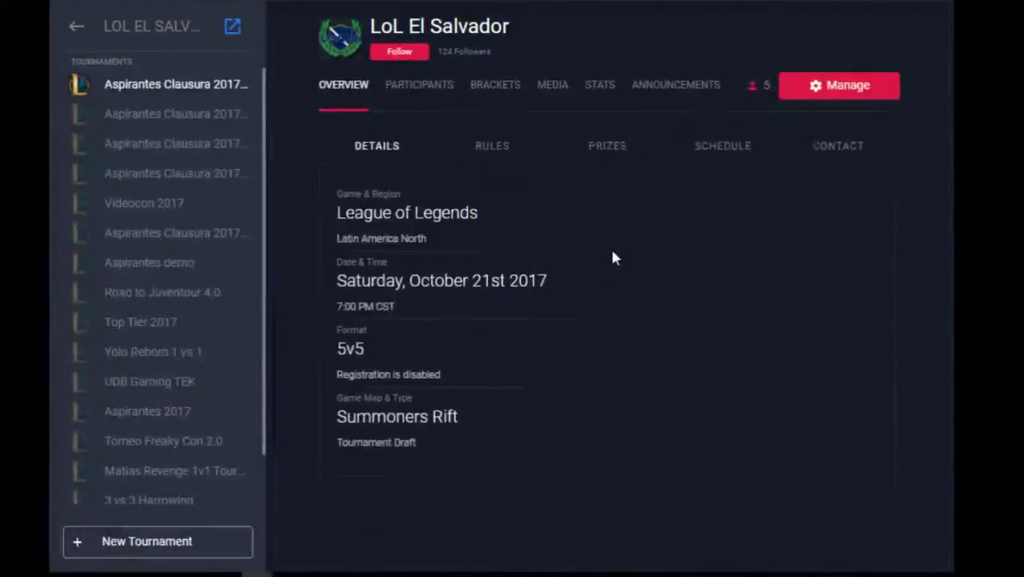
pyautogui.scroll(10, 611, 257)
# Step: Open the tournament's participants and review the registered teams and the pending teams section
pyautogui.click(422, 85)
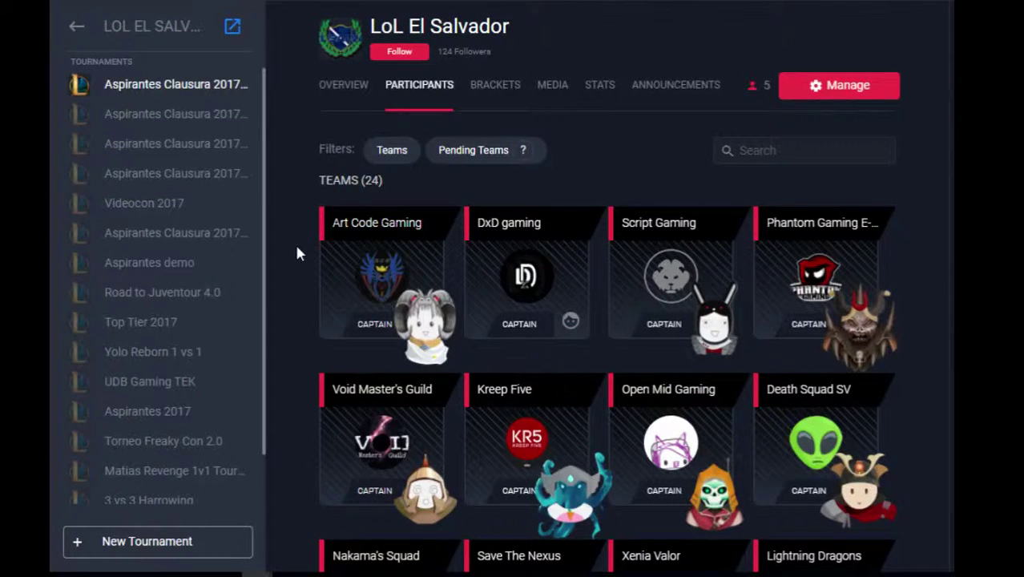
pyautogui.scroll(-1, 299, 251)
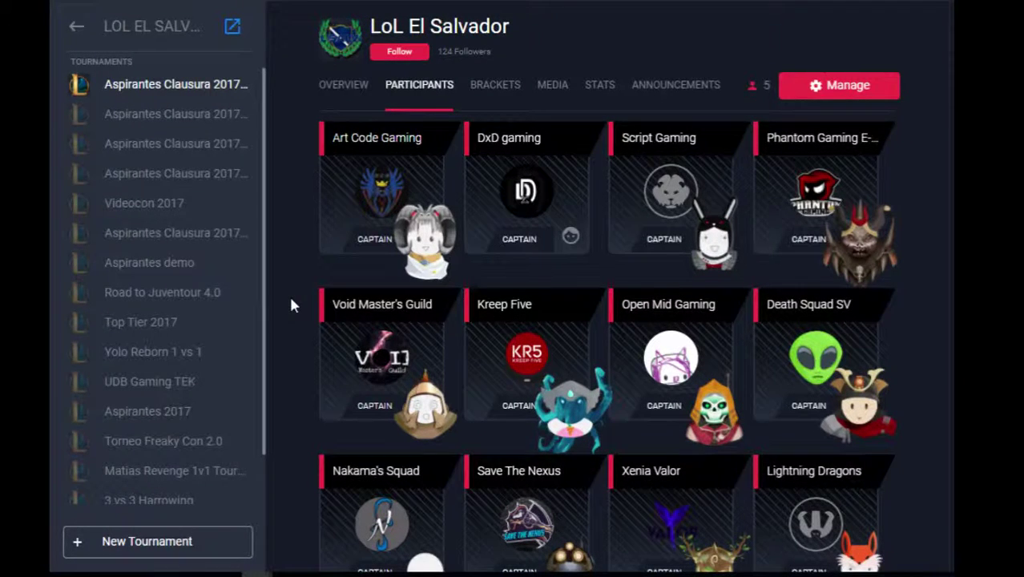
pyautogui.scroll(-1, 292, 304)
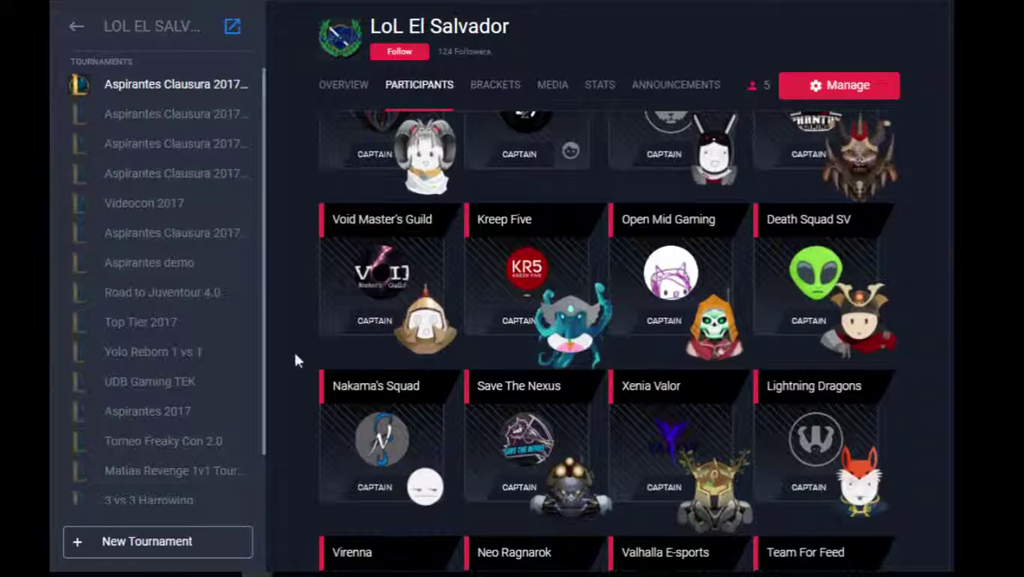
pyautogui.scroll(-2, 295, 337)
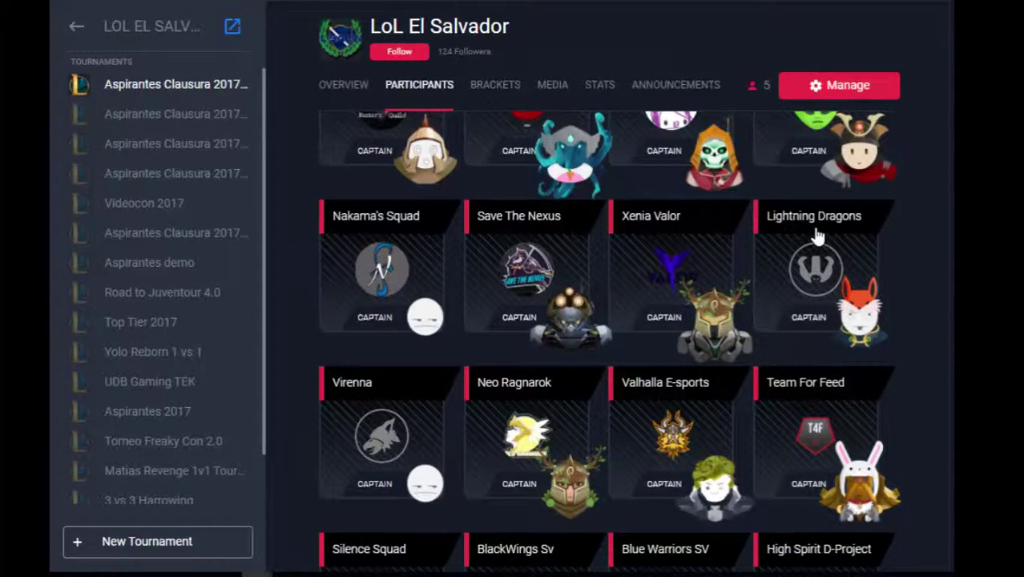
pyautogui.scroll(-2, 818, 234)
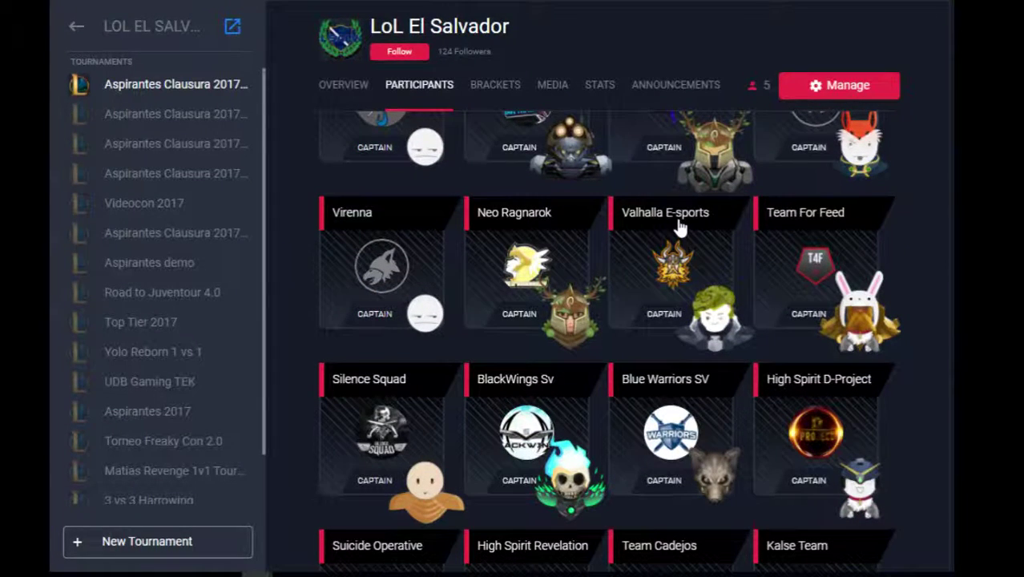
pyautogui.scroll(-1, 826, 232)
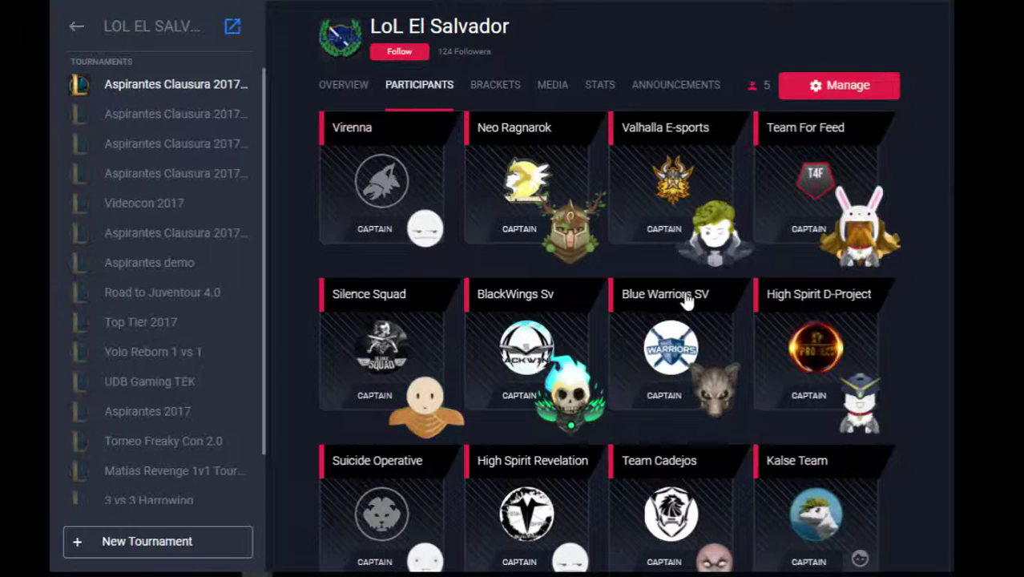
pyautogui.scroll(-2, 687, 298)
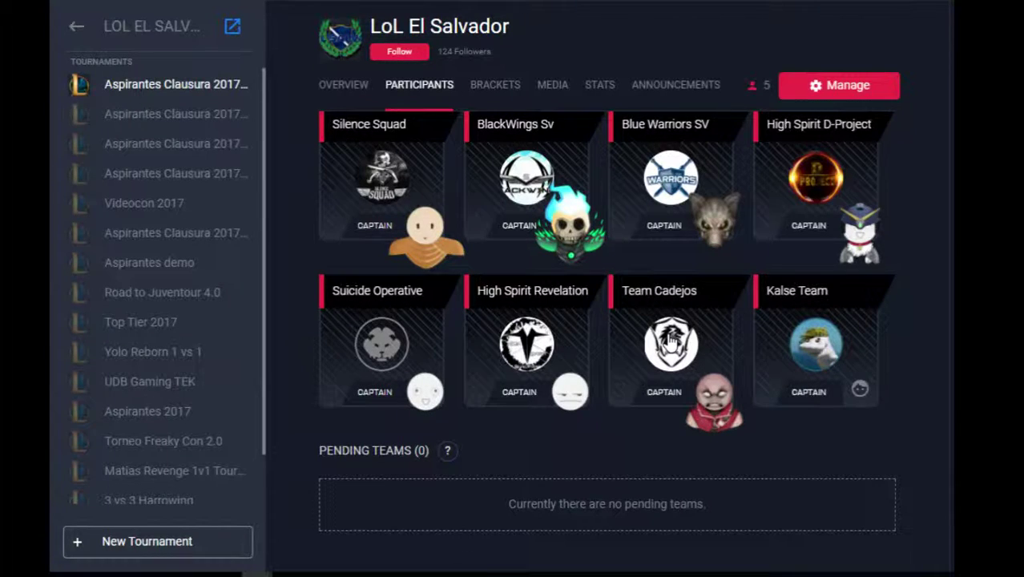
pyautogui.scroll(5, 672, 341)
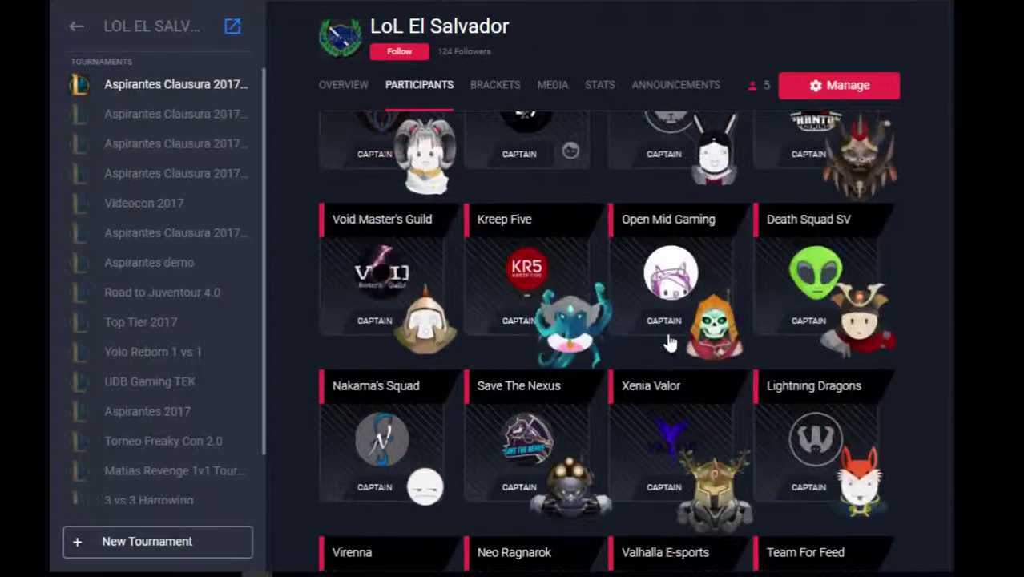
pyautogui.scroll(1, 669, 341)
pyautogui.scroll(-3, 670, 341)
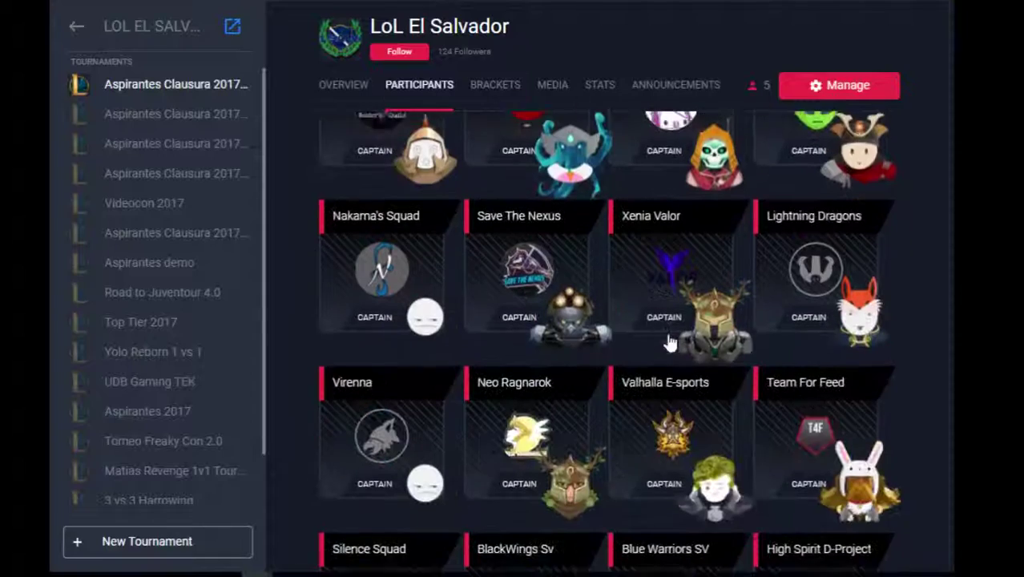
pyautogui.scroll(-3, 670, 340)
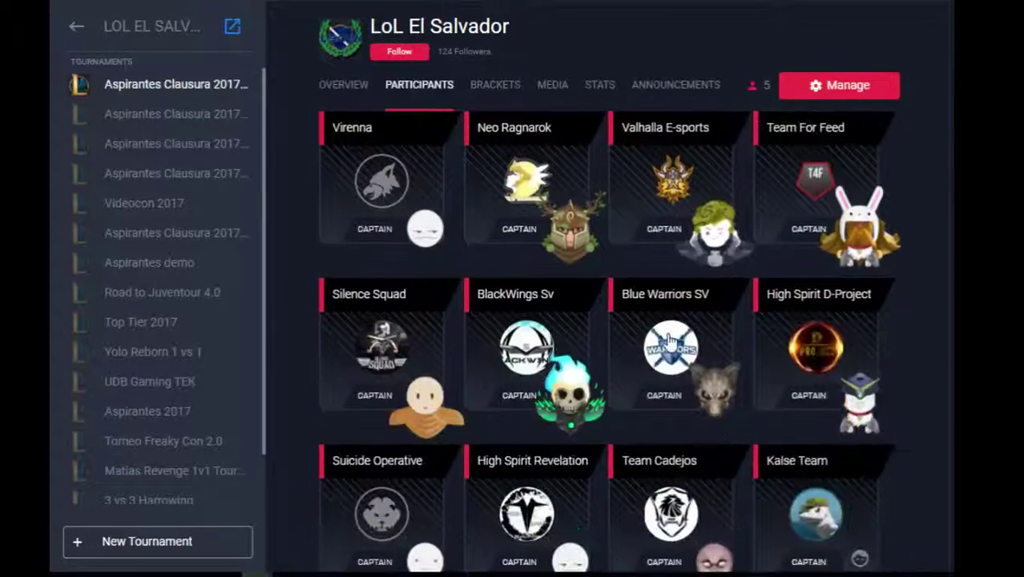
# Step: Review the remaining registered teams and return to the start of the participants list
pyautogui.scroll(-3, 670, 341)
pyautogui.scroll(2, 670, 341)
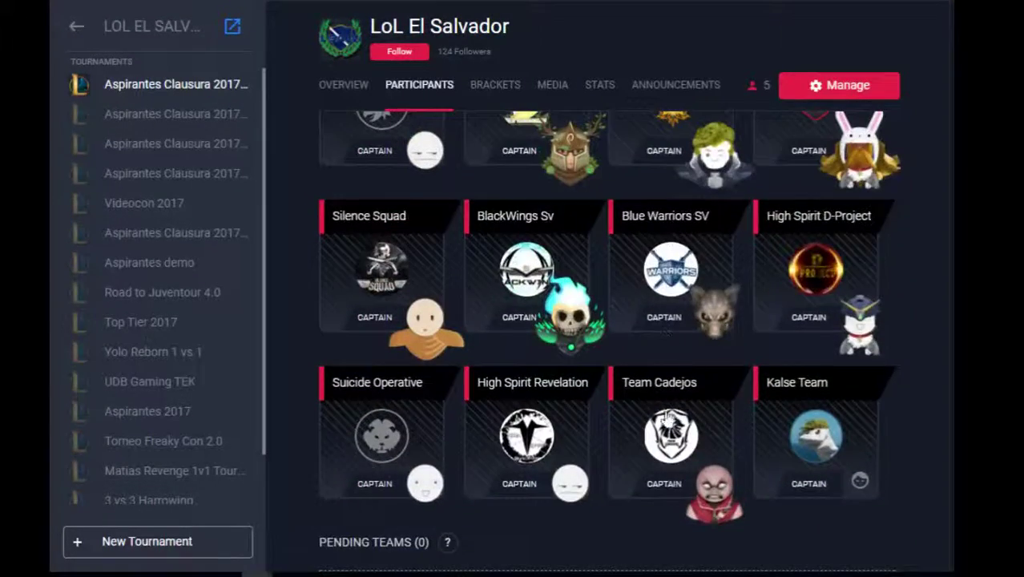
pyautogui.scroll(5, 673, 439)
pyautogui.scroll(3, 674, 443)
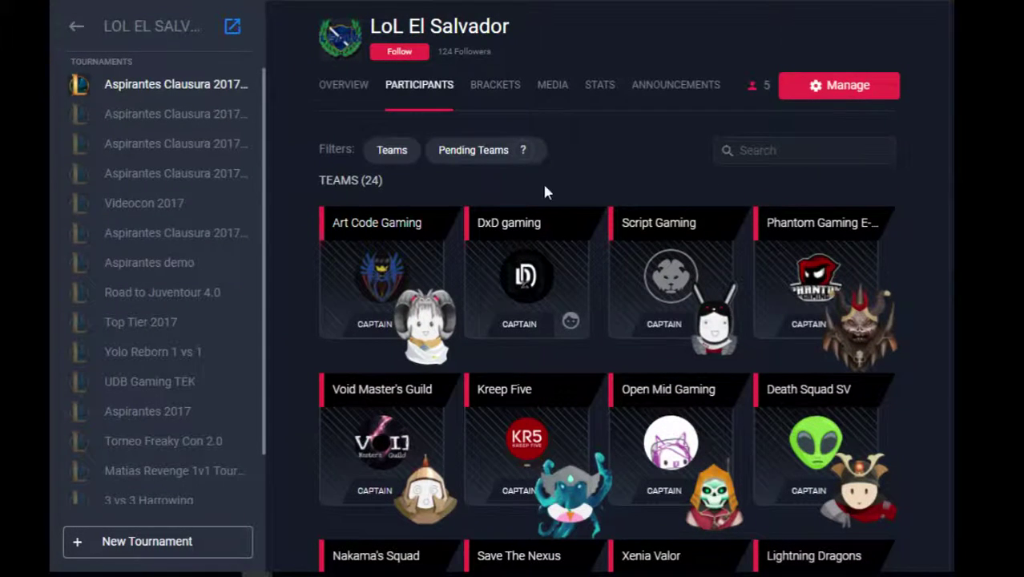
# Step: Open the tournament's brackets and examine the empty Rank 5 bracket in full screen, from Round 1 to the final rounds
pyautogui.click(495, 97)
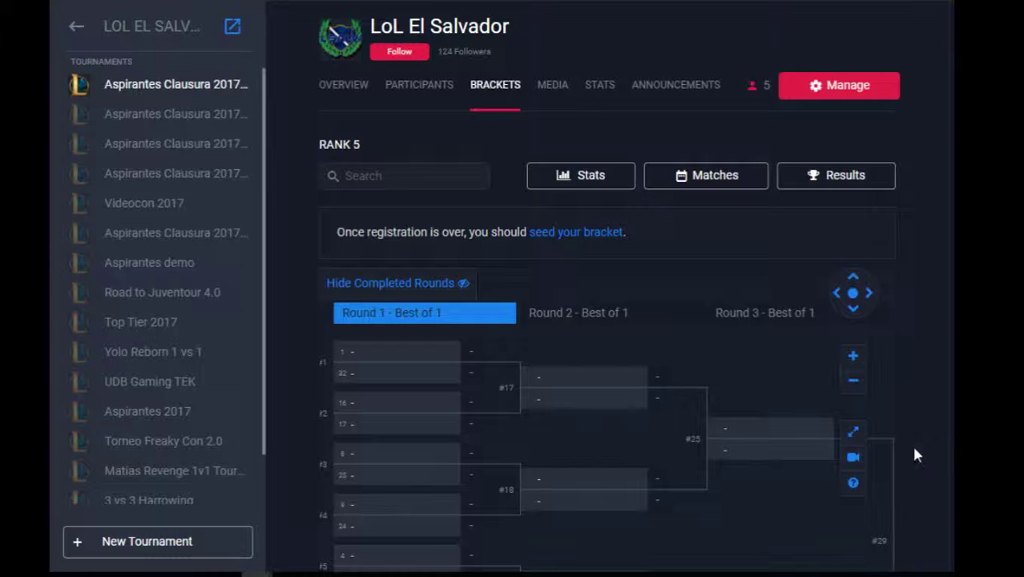
pyautogui.click(853, 432)
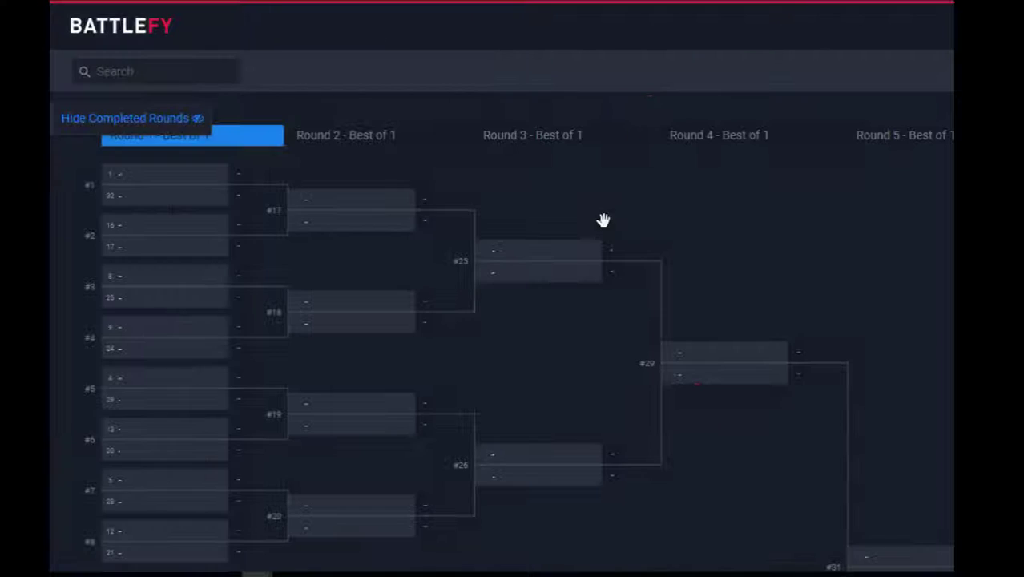
pyautogui.moveTo(288, 245); pyautogui.dragTo(308, 278)
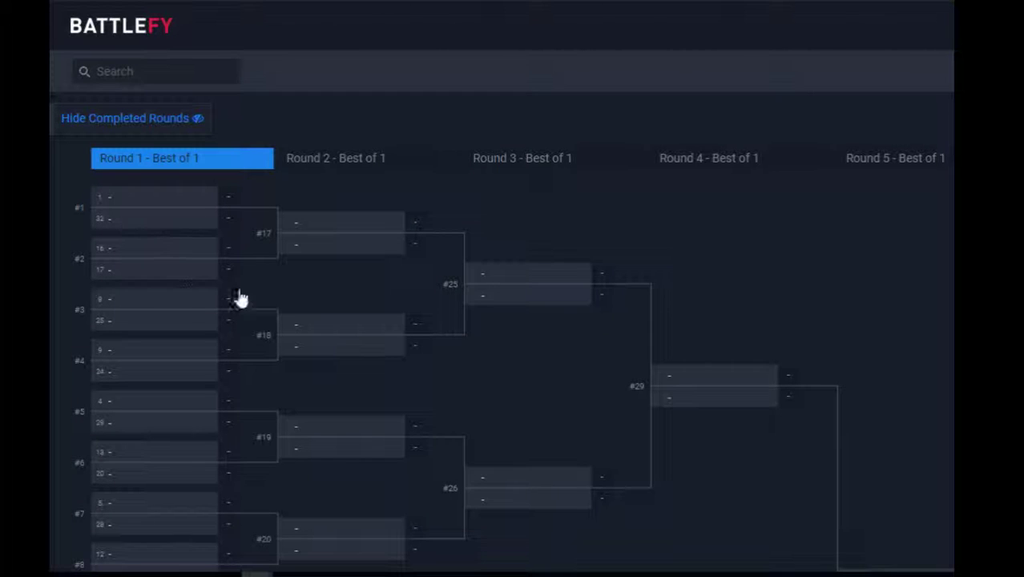
pyautogui.scroll(-1, 388, 435)
pyautogui.scroll(-2, 387, 435)
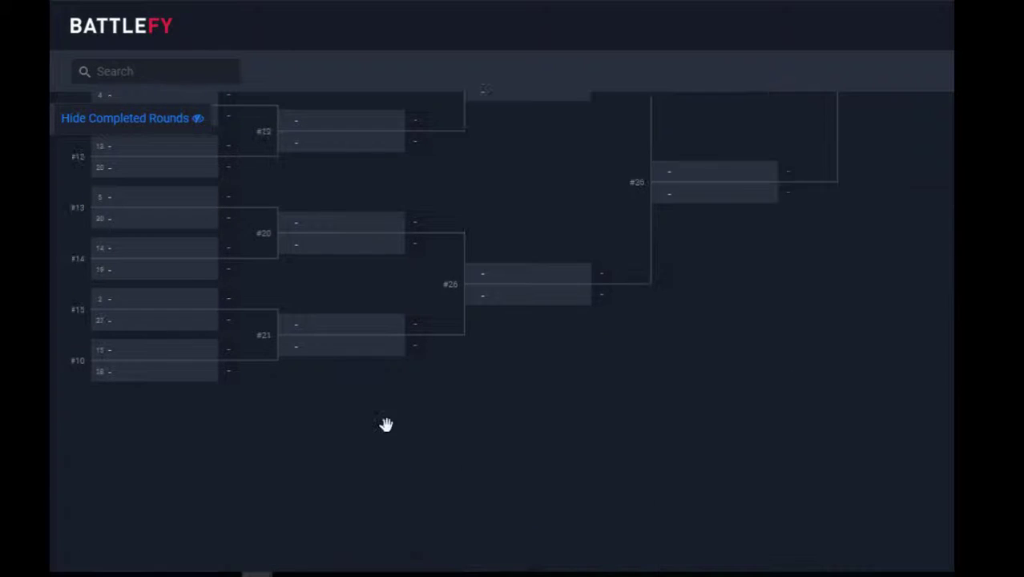
pyautogui.scroll(-1, 388, 433)
pyautogui.scroll(1, 402, 429)
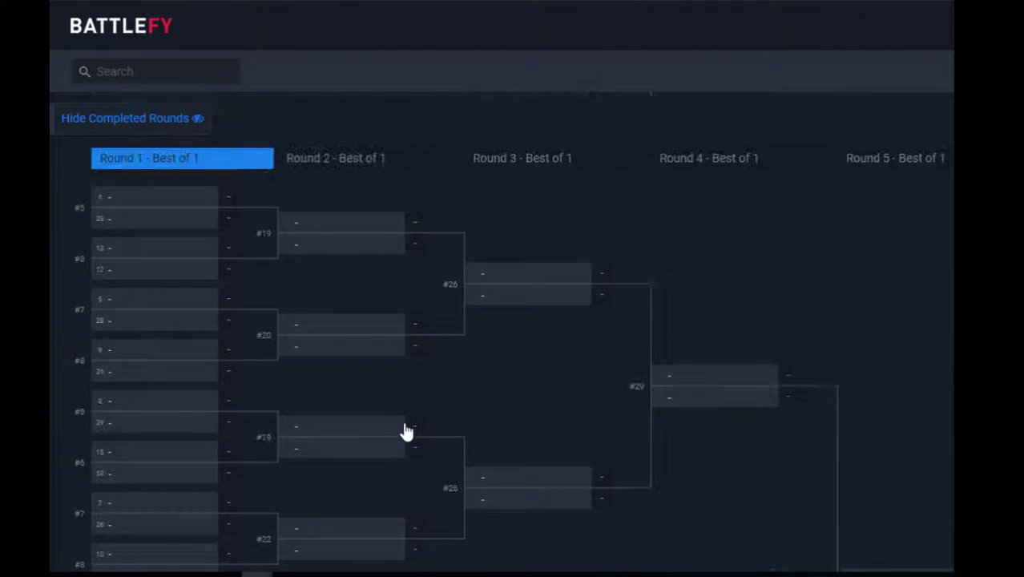
pyautogui.scroll(-2, 563, 289)
pyautogui.scroll(-5, 563, 289)
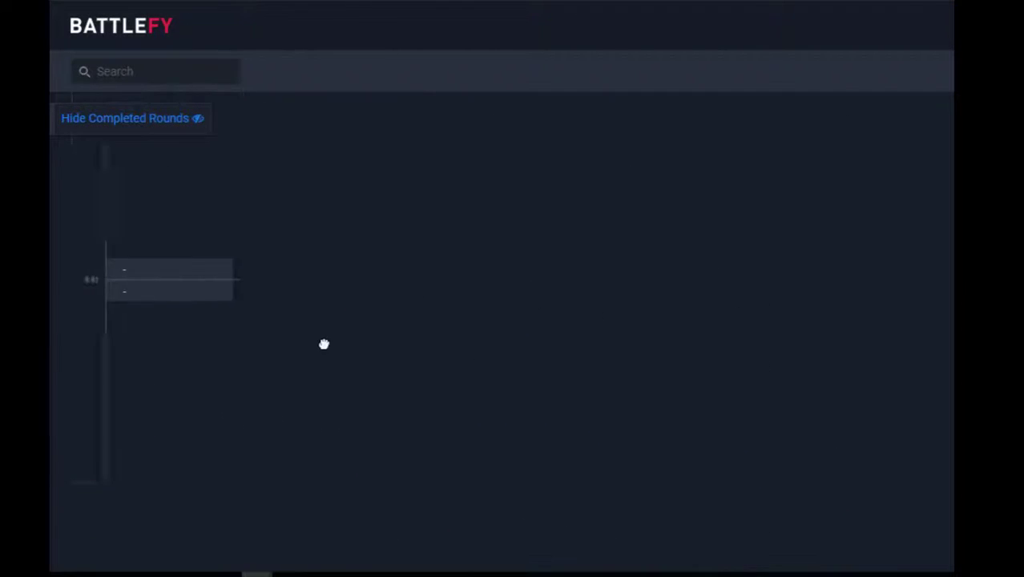
pyautogui.moveTo(228, 367); pyautogui.dragTo(343, 456)
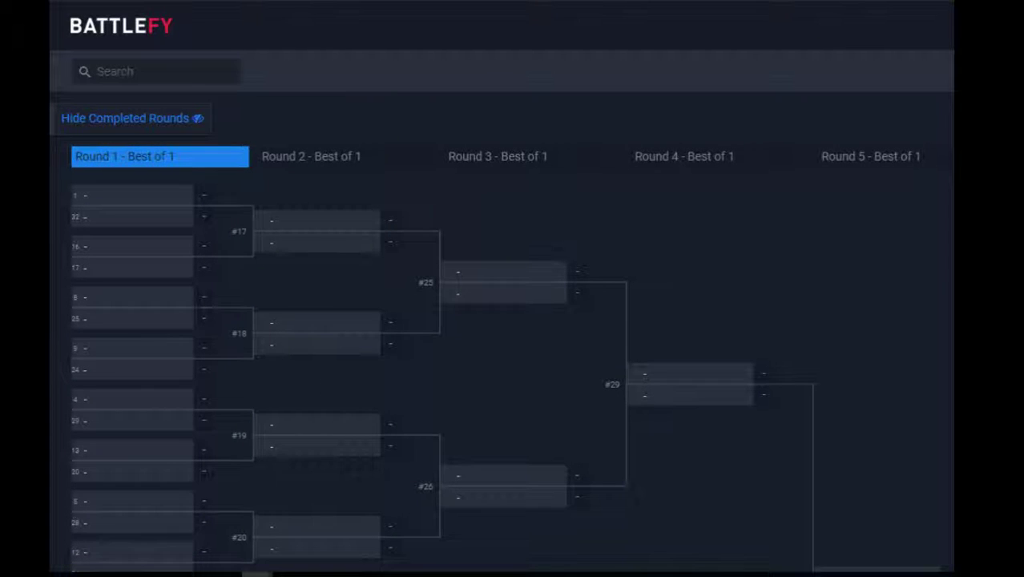
pyautogui.press('Escape')
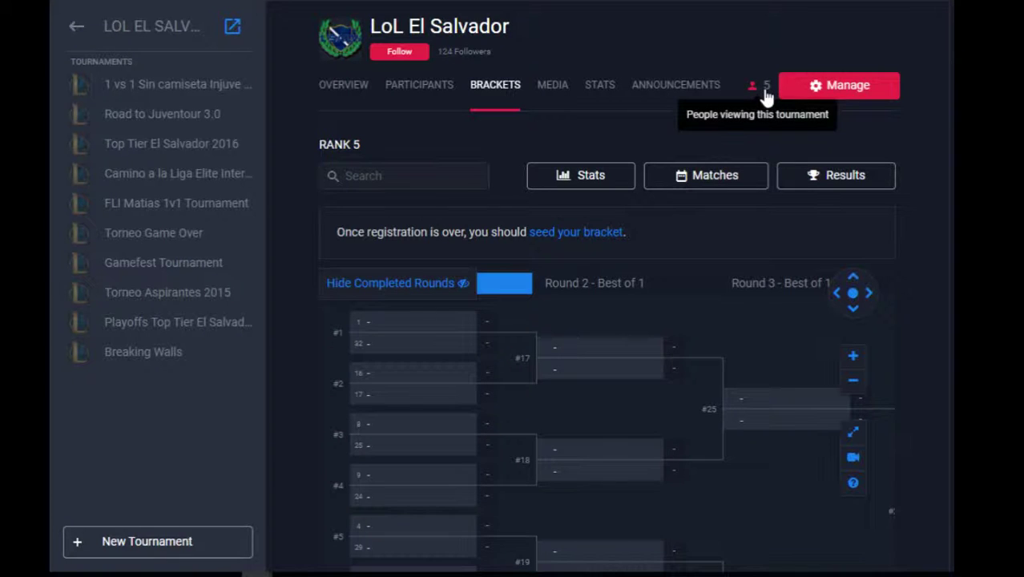
# Step: Follow the LoL El Salvador organization and open the Rank 5 bracket seeding with the checked-in only filter
pyautogui.click(396, 53)
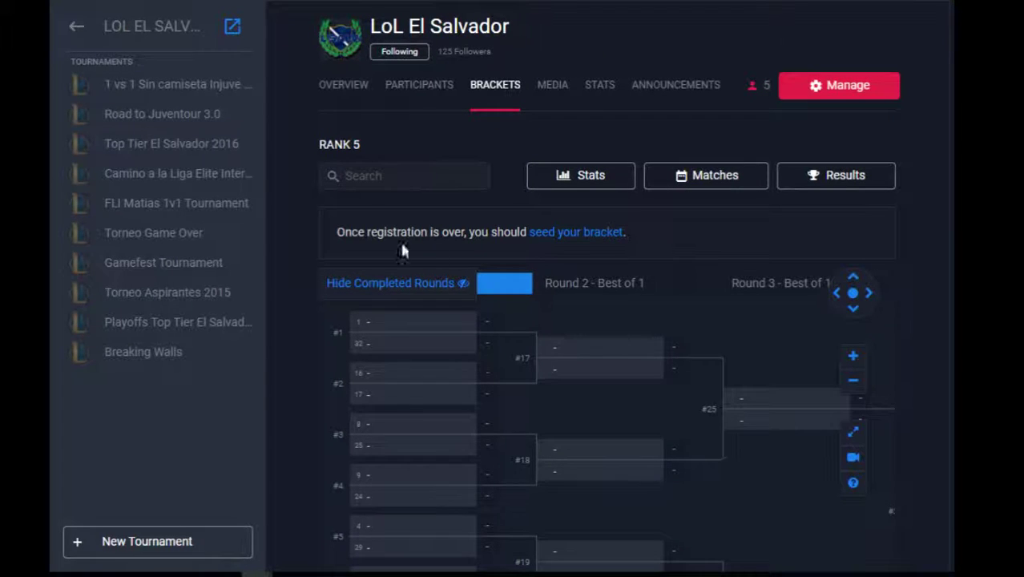
pyautogui.click(599, 234)
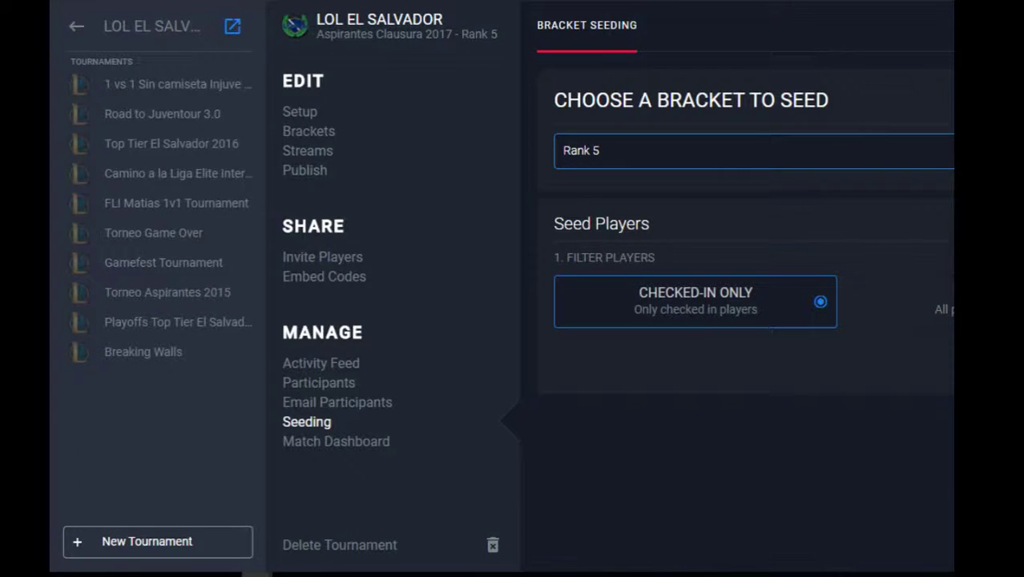
pyautogui.click(772, 324)
# Step: Examine the list of checked-in teams in the seeding table, from the first registration to the last
pyautogui.scroll(-10, 714, 296)
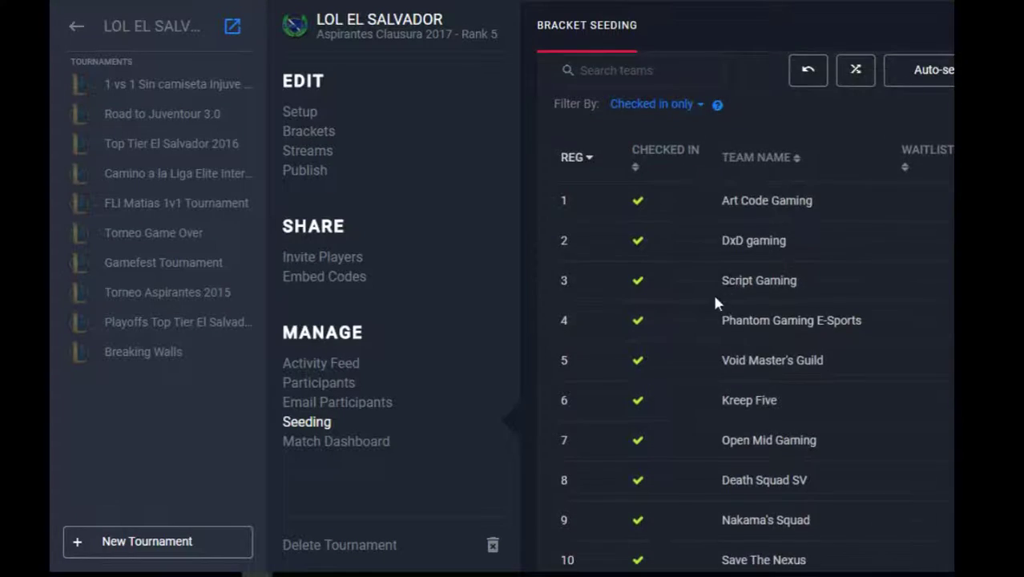
pyautogui.scroll(10, 716, 303)
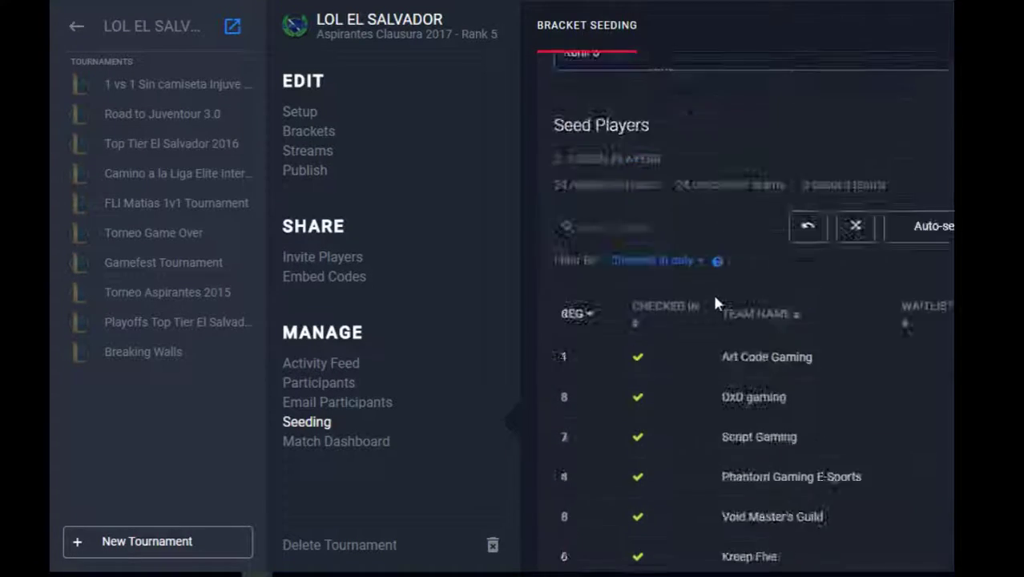
pyautogui.scroll(-10, 715, 302)
pyautogui.scroll(5, 713, 290)
pyautogui.scroll(-5, 715, 289)
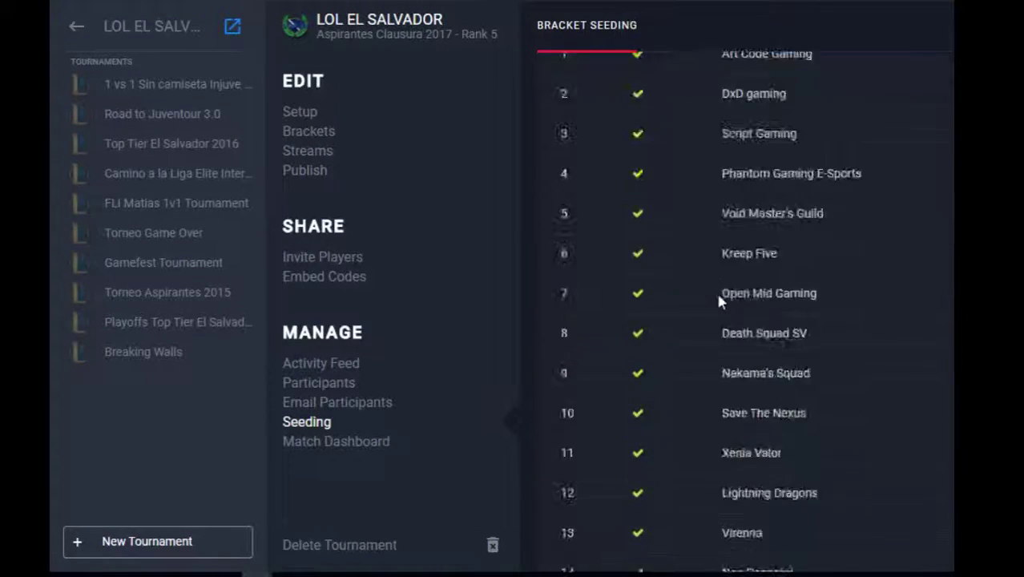
pyautogui.scroll(5, 717, 288)
pyautogui.scroll(2, 716, 297)
pyautogui.scroll(-5, 716, 297)
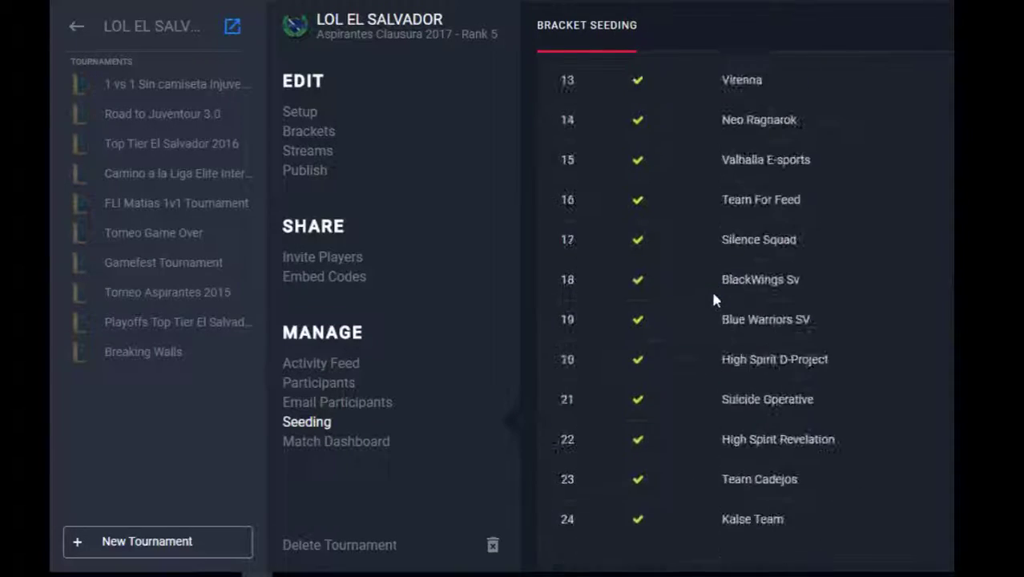
pyautogui.scroll(4, 711, 303)
pyautogui.scroll(3, 710, 303)
pyautogui.scroll(-6, 709, 303)
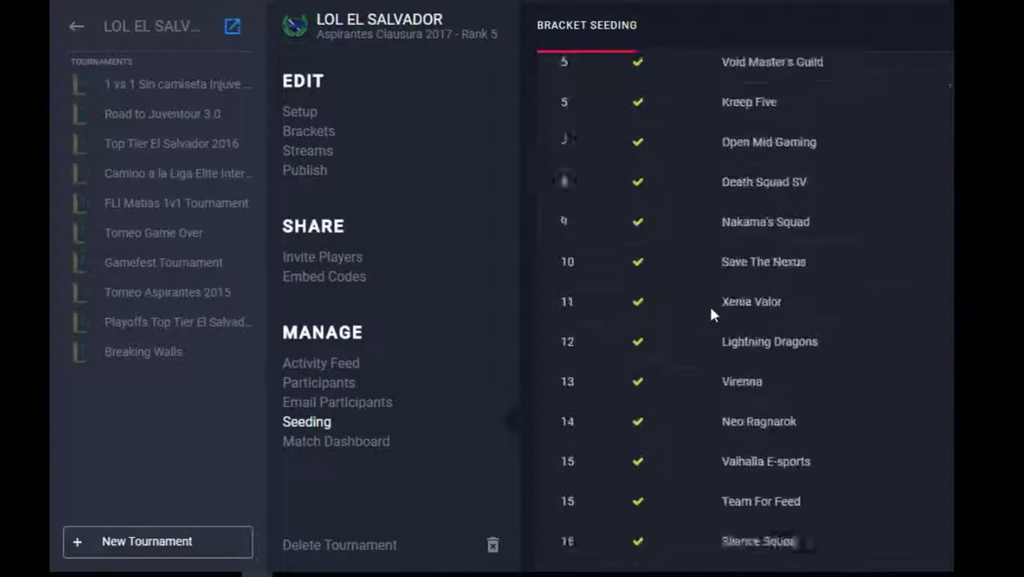
pyautogui.scroll(5, 713, 316)
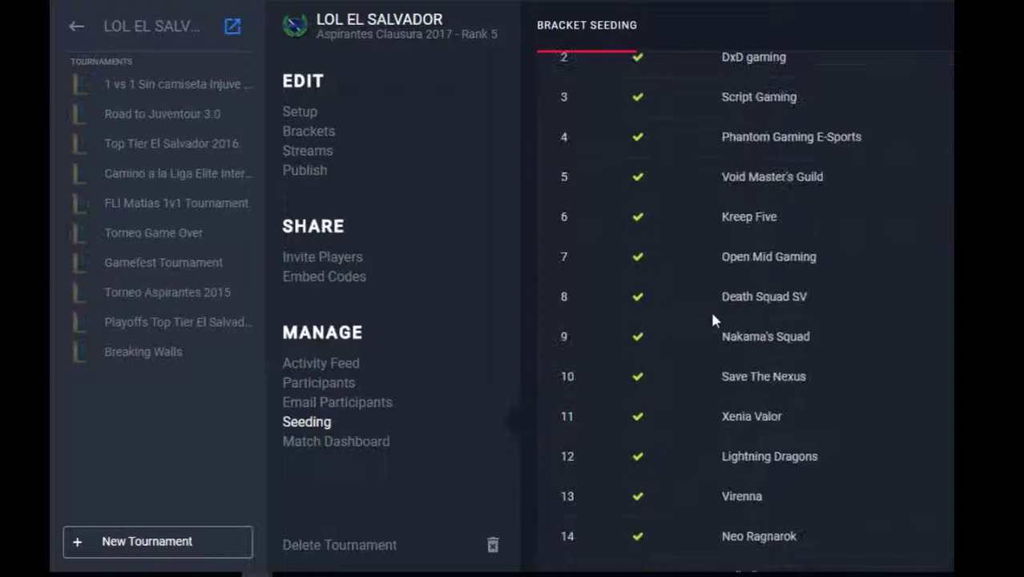
pyautogui.scroll(2, 713, 319)
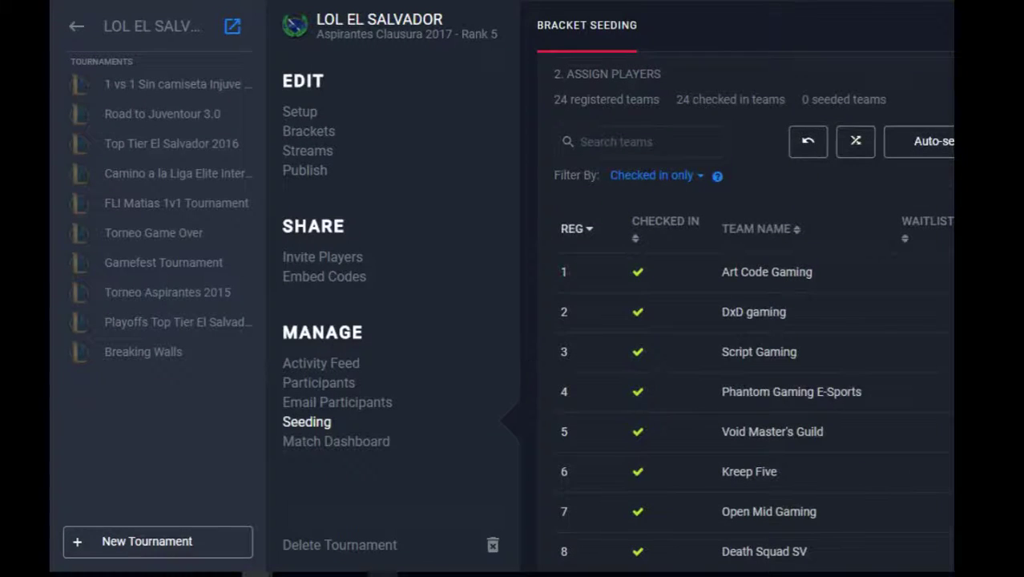
# Step: Switch to Open Broadcaster Software and widen the Capturar Monitor source's sub-region to 1375 by 679
pyautogui.hotkey('alt', 'Tab')
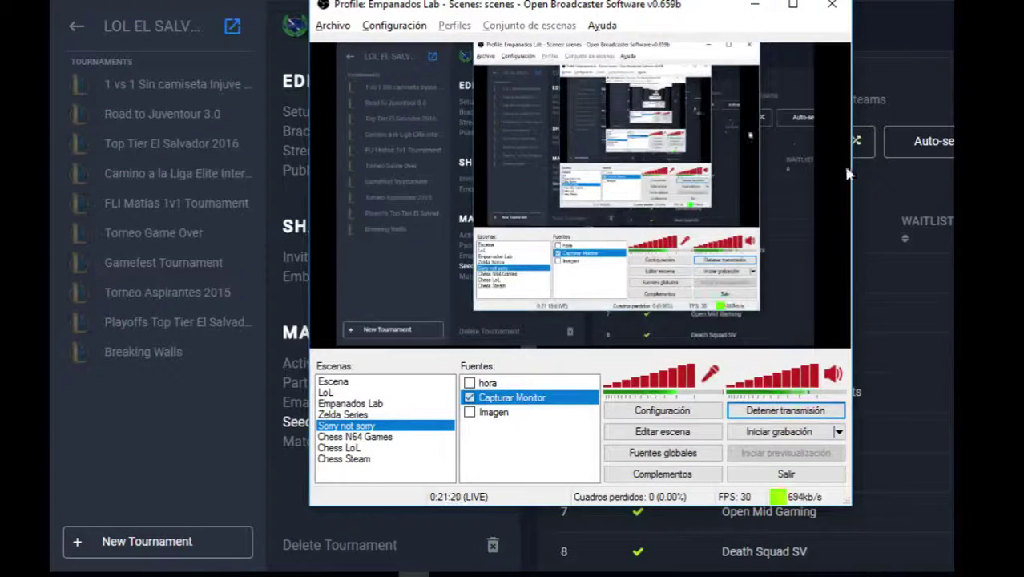
pyautogui.doubleClick(511, 401)
pyautogui.click(694, 231)
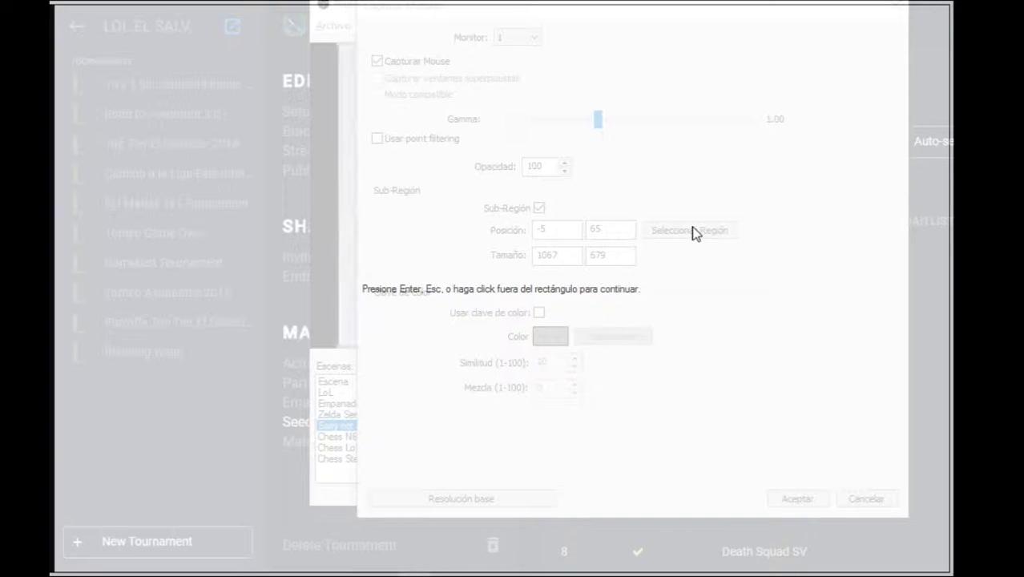
pyautogui.moveTo(950, 212); pyautogui.dragTo(953, 213)
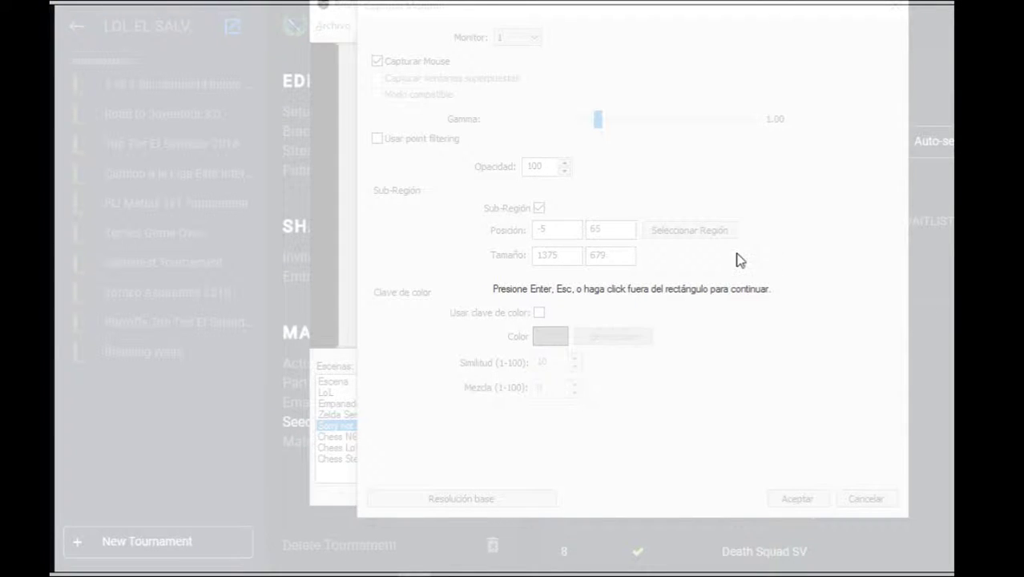
pyautogui.press('Return')
pyautogui.click(793, 499)
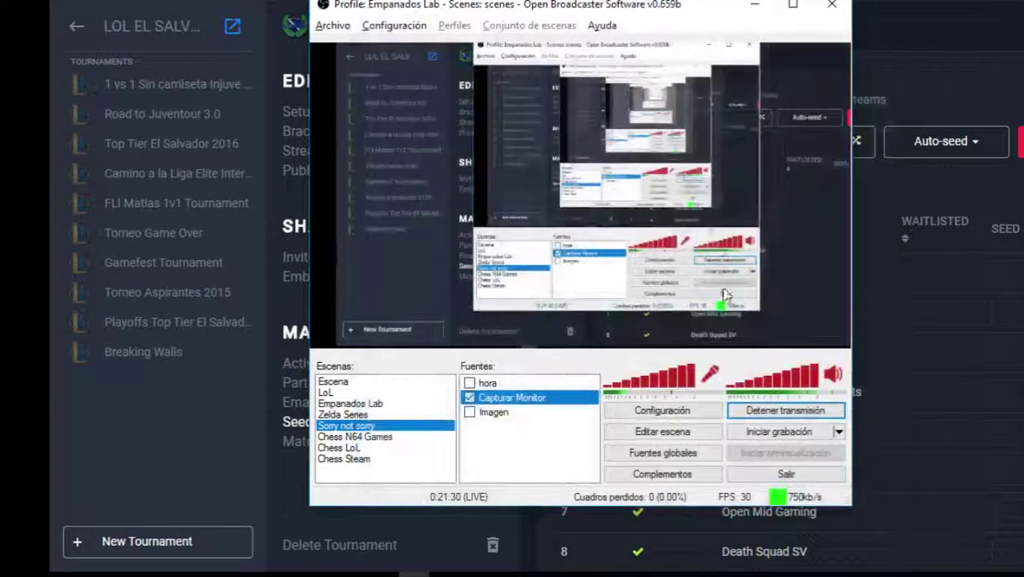
# Step: Check the seeding page, shift the captured screen in the OBS scene to show the Generate Bracket side, and return to the browser
pyautogui.click(981, 57)
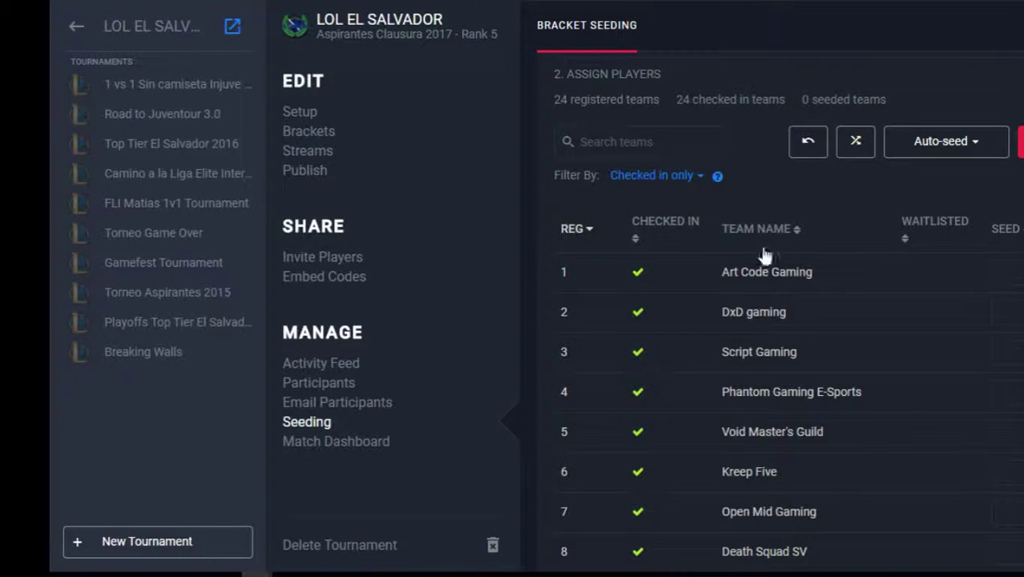
pyautogui.click(416, 570)
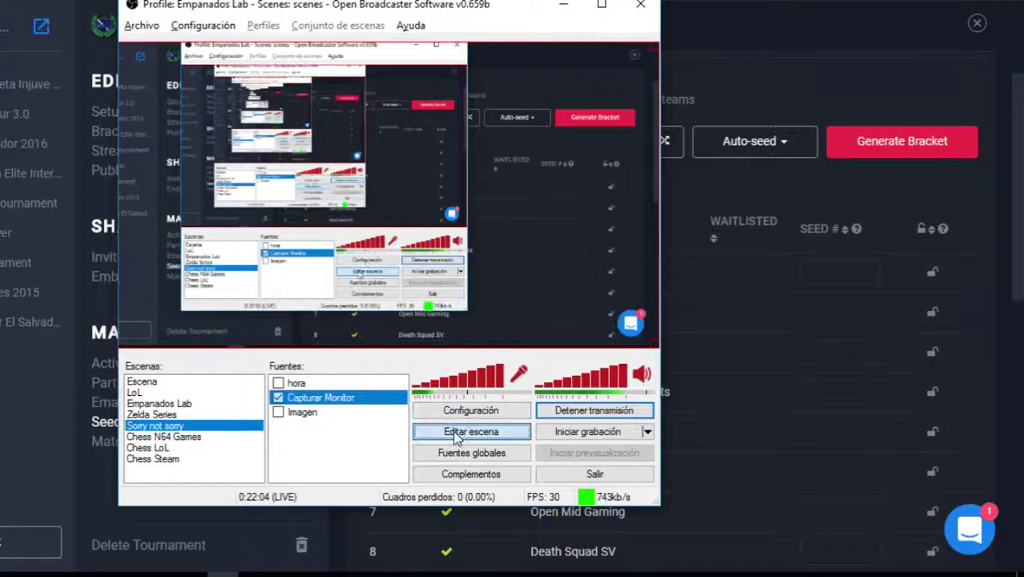
pyautogui.click(763, 330)
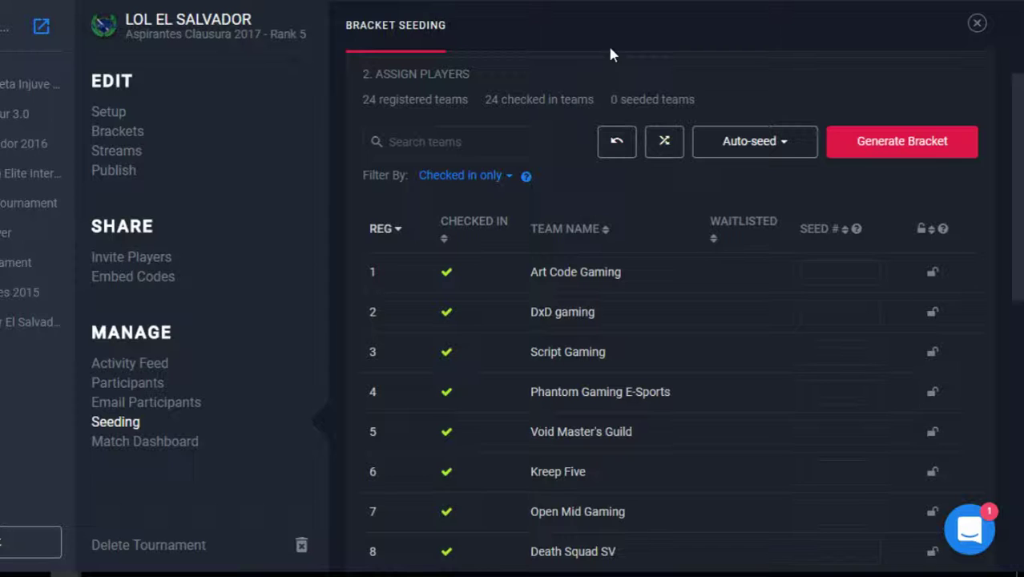
# Step: Show the auto-seed options for the teams and close them without choosing one
pyautogui.click(798, 144)
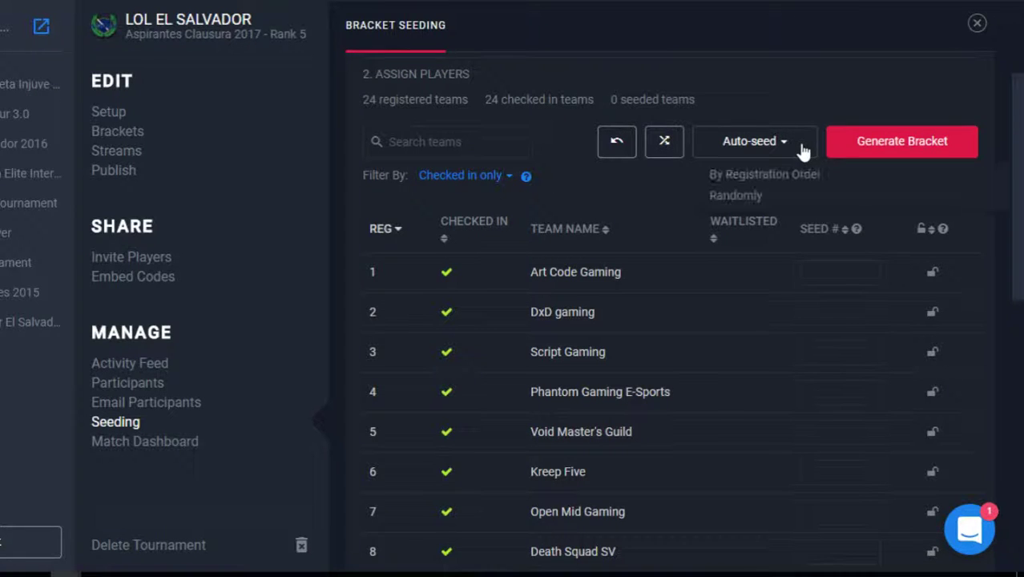
pyautogui.click(799, 149)
pyautogui.click(800, 150)
# Step: Go through the empty seed number fields of the registered teams without entering any seeds
pyautogui.press('Tab')
pyautogui.press('Tab')
pyautogui.press('Tab')
pyautogui.press('Tab')
pyautogui.press('Tab')
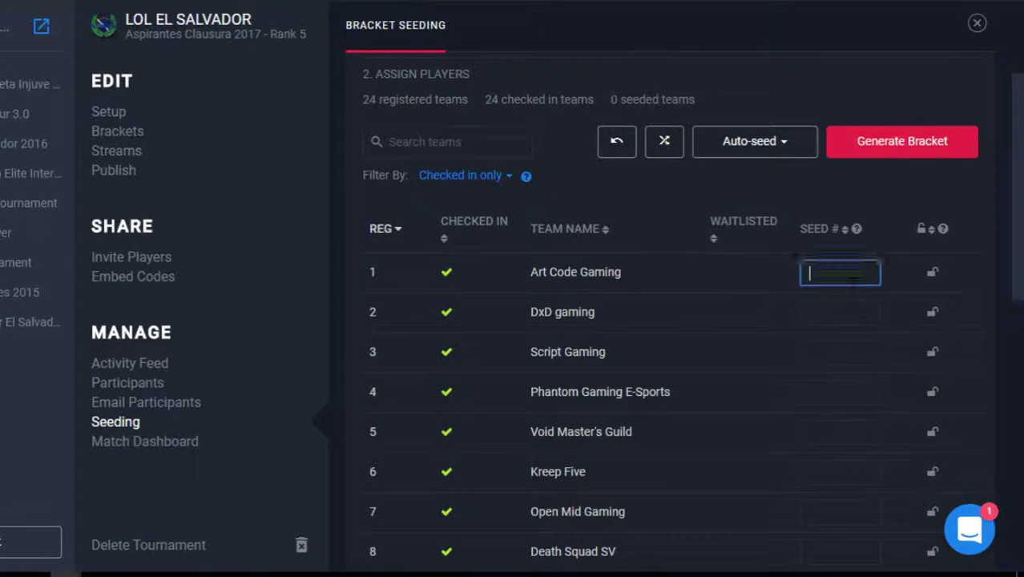
pyautogui.press('Tab')
pyautogui.press('Tab')
pyautogui.press('Tab')
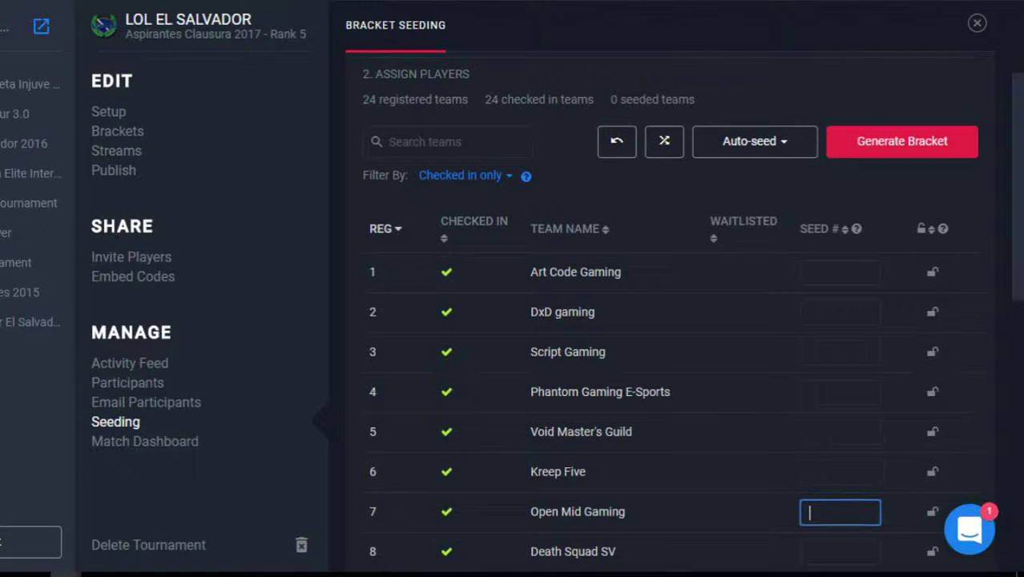
pyautogui.scroll(-8, 827, 428)
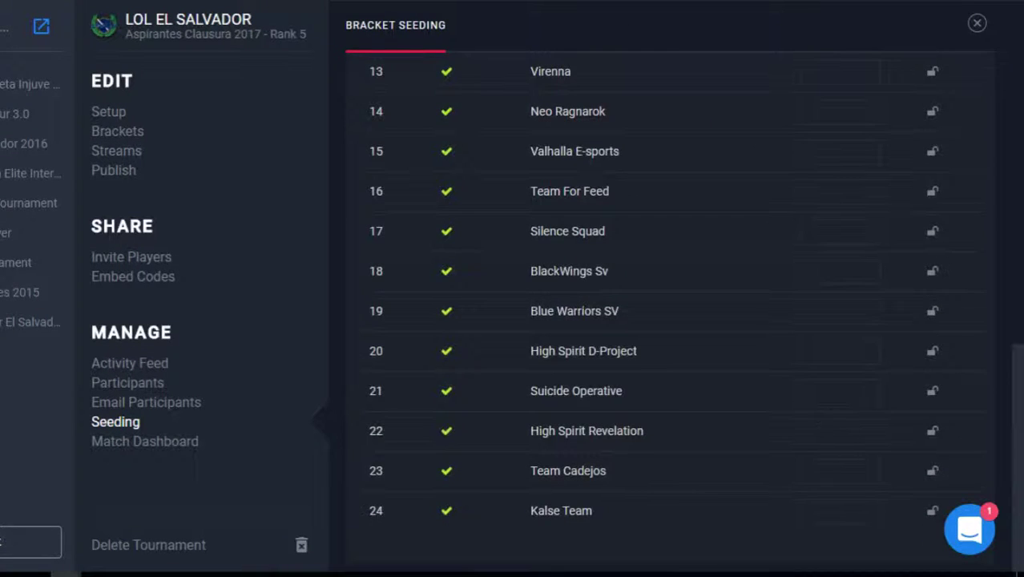
pyautogui.click(808, 391)
pyautogui.scroll(10, 819, 384)
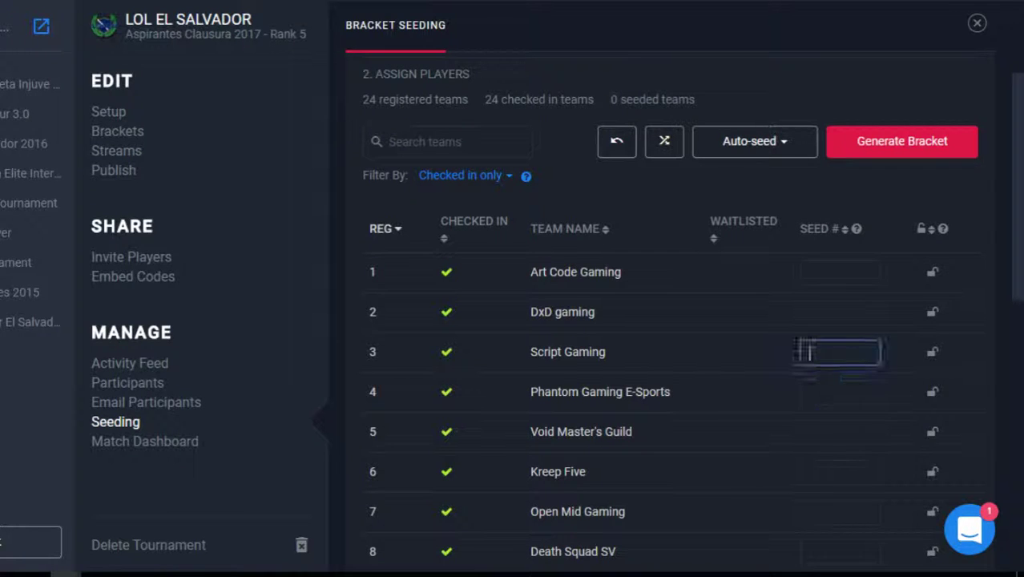
pyautogui.press('Tab')
pyautogui.press('Tab')
pyautogui.press('Tab')
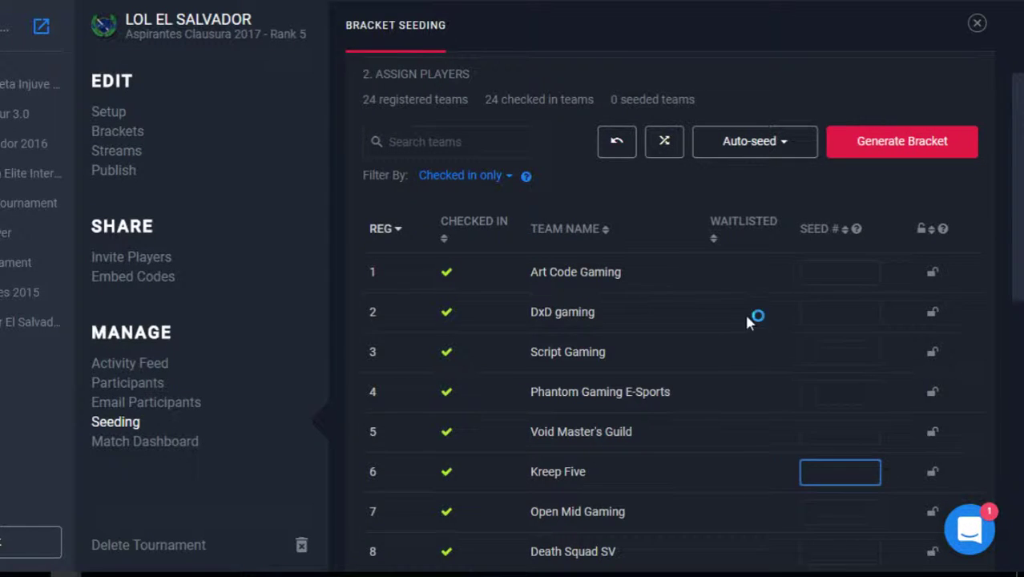
# Step: Sort the seeding table by waitlisted status, reversing the order repeatedly and ending with Art Code Gaming first
pyautogui.click(713, 242)
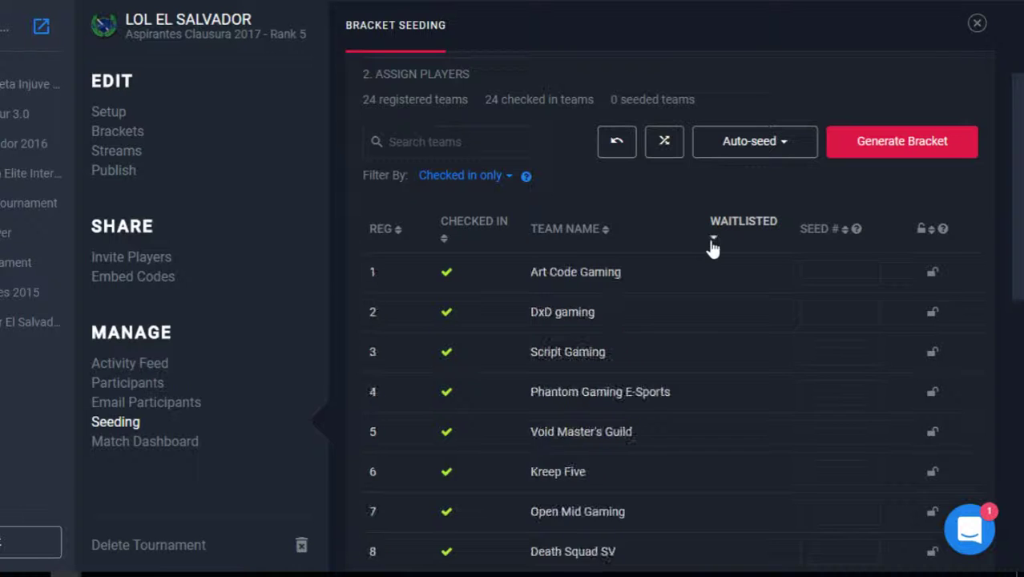
pyautogui.click(714, 246)
pyautogui.click(716, 247)
pyautogui.click(715, 247)
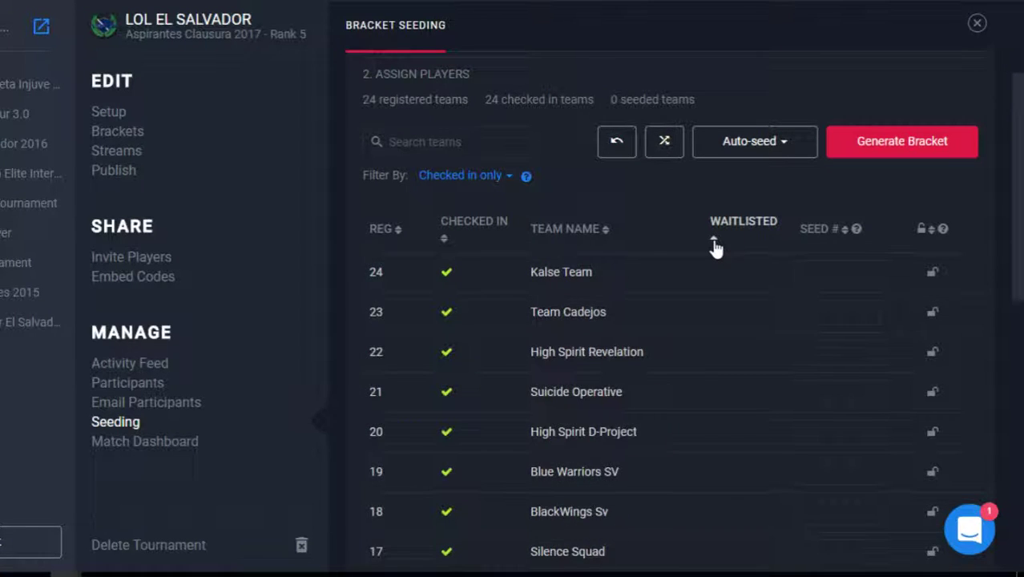
pyautogui.click(716, 247)
pyautogui.click(716, 247)
pyautogui.click(719, 251)
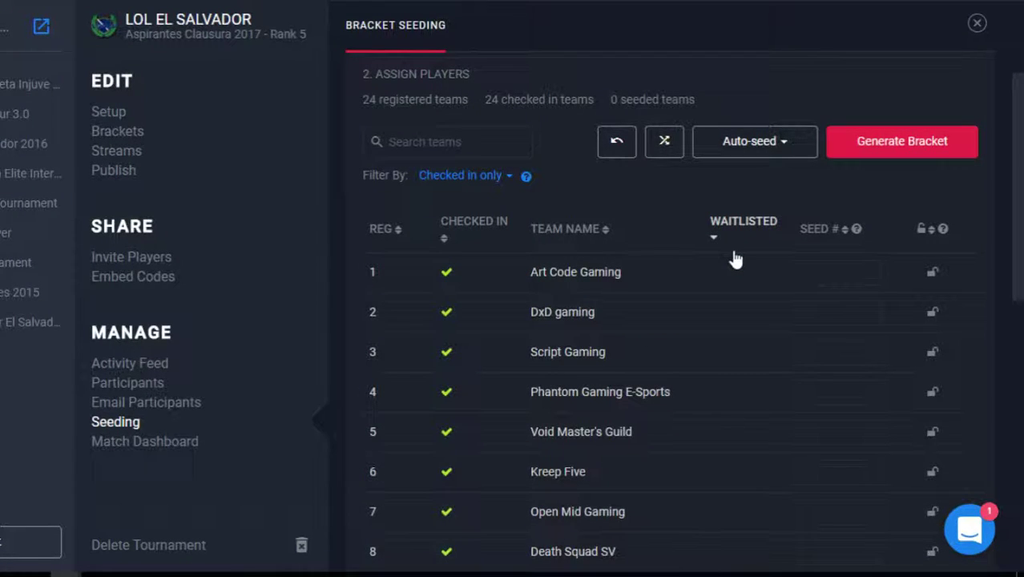
# Step: Auto-seed all 24 checked-in teams randomly and look through the assigned seed numbers
pyautogui.click(713, 246)
pyautogui.click(715, 247)
pyautogui.click(784, 143)
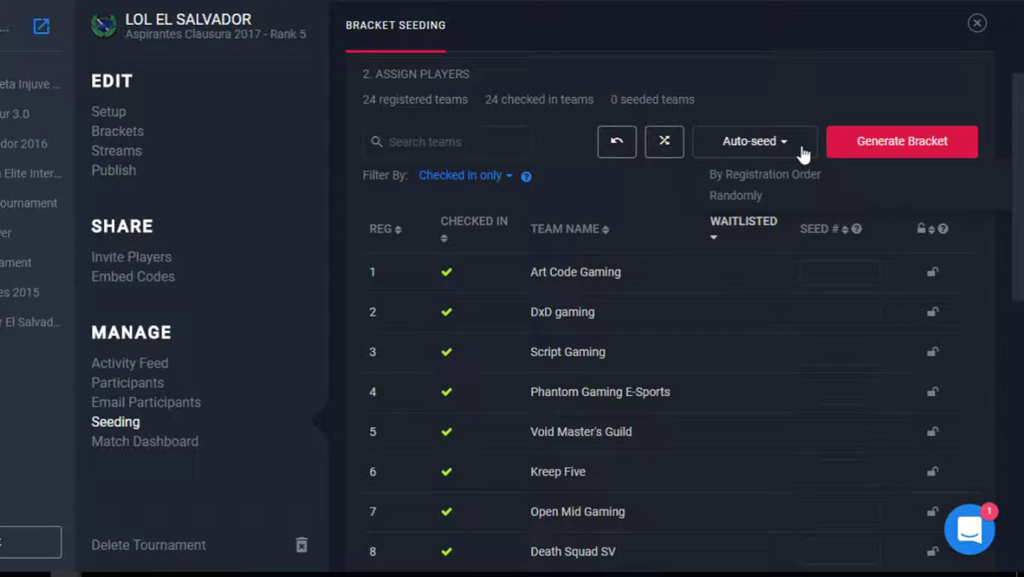
pyautogui.click(745, 198)
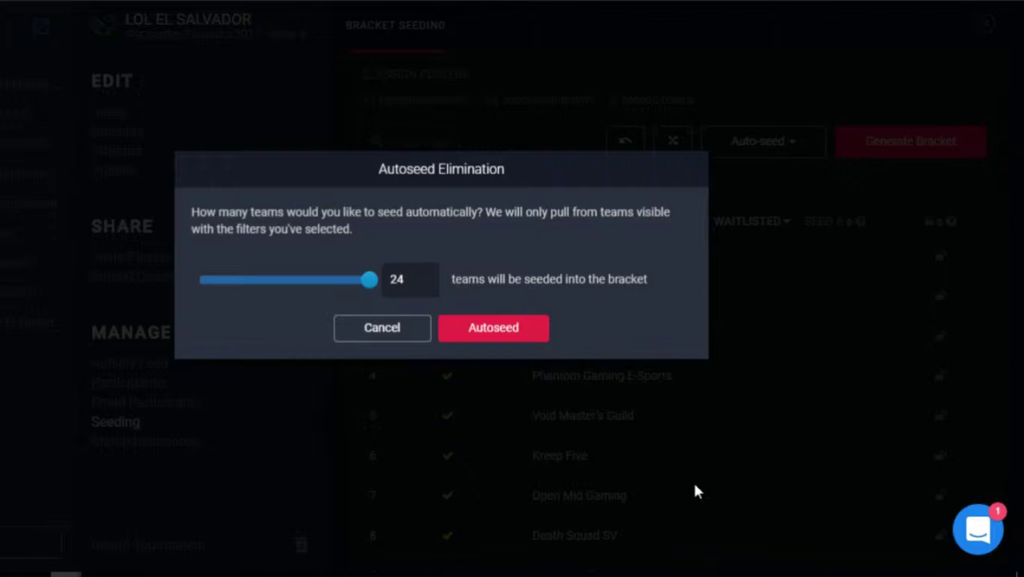
pyautogui.moveTo(370, 290)
pyautogui.mouseDown()
pyautogui.moveTo(298, 287)
pyautogui.moveTo(377, 287)
pyautogui.mouseUp()
pyautogui.click(492, 328)
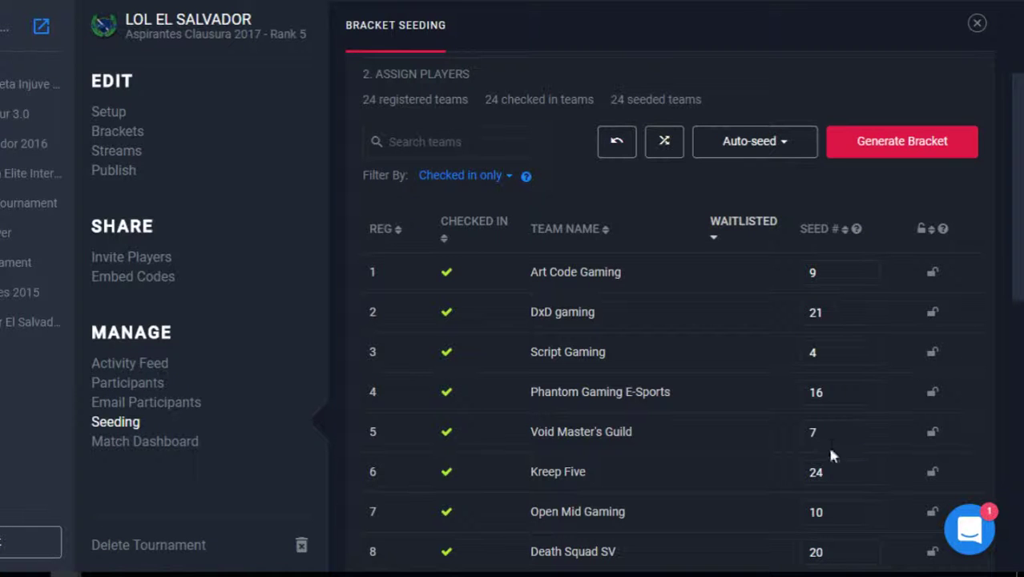
pyautogui.scroll(-8, 834, 550)
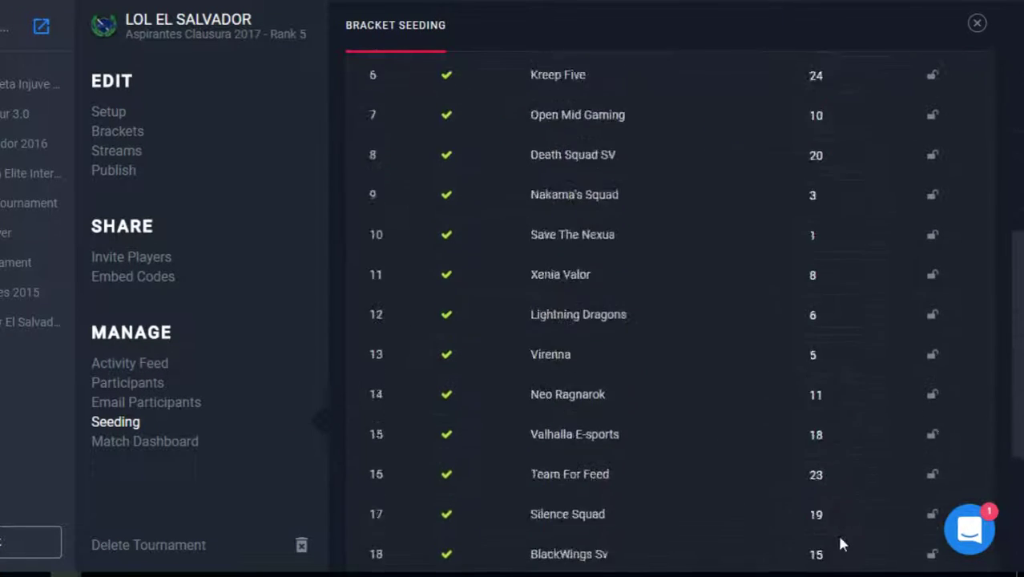
pyautogui.scroll(10, 832, 497)
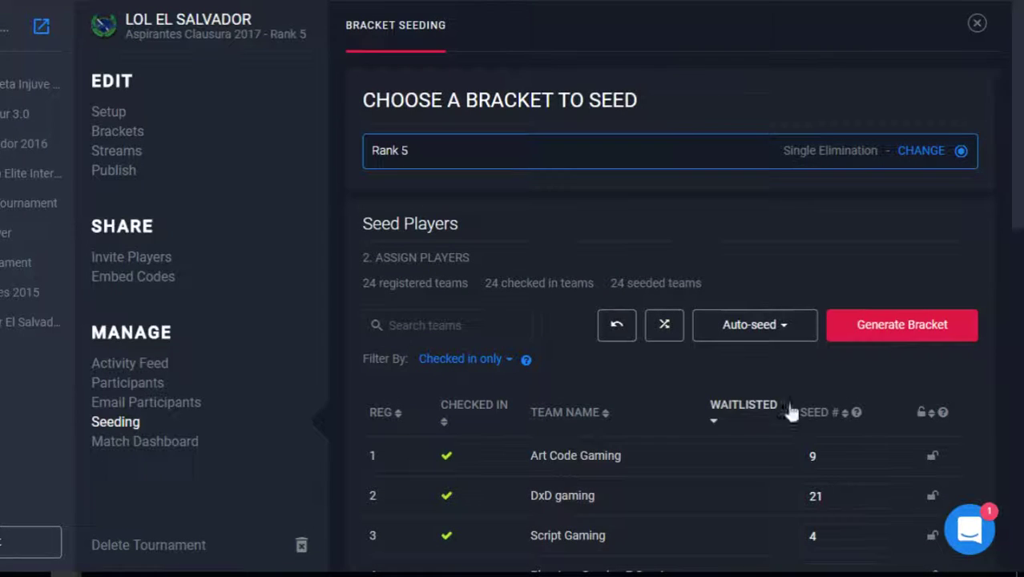
# Step: Redo the random auto-seed for all 24 teams in the Rank 5 bracket
pyautogui.click(786, 328)
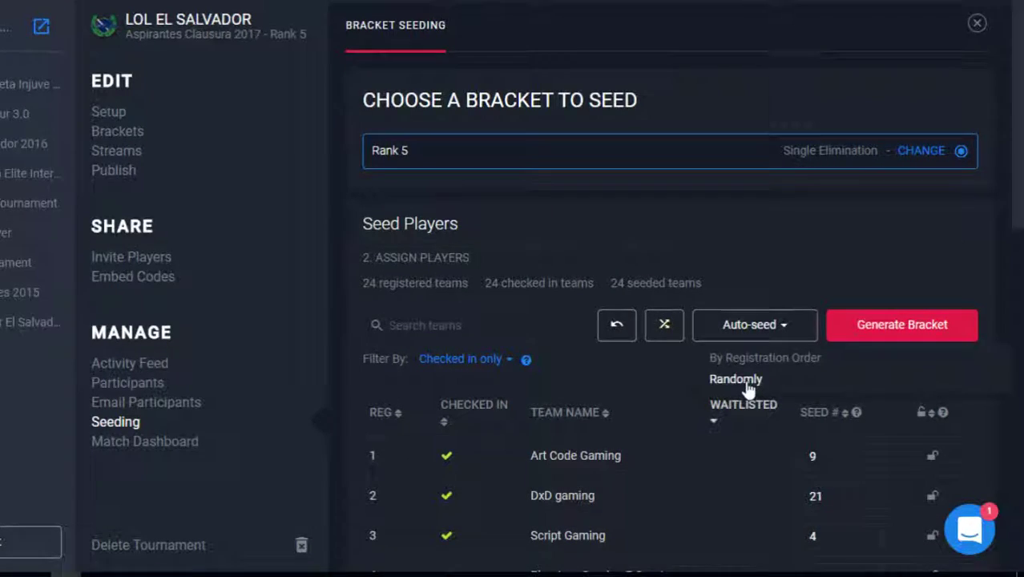
pyautogui.click(736, 378)
pyautogui.click(493, 335)
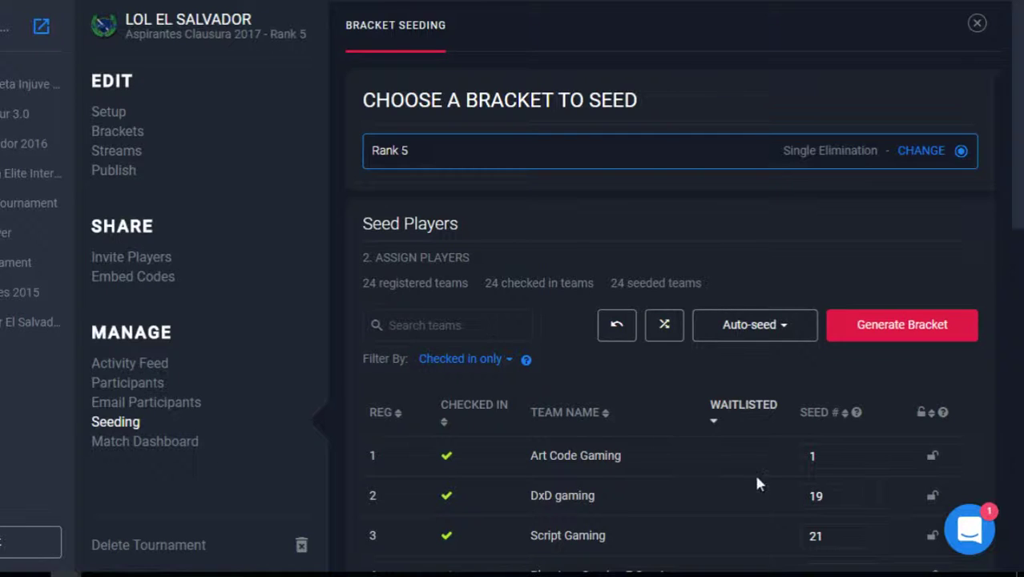
# Step: Review the new seed number of each of the 24 teams in the seeding table
pyautogui.scroll(-2, 754, 471)
pyautogui.scroll(-1, 674, 360)
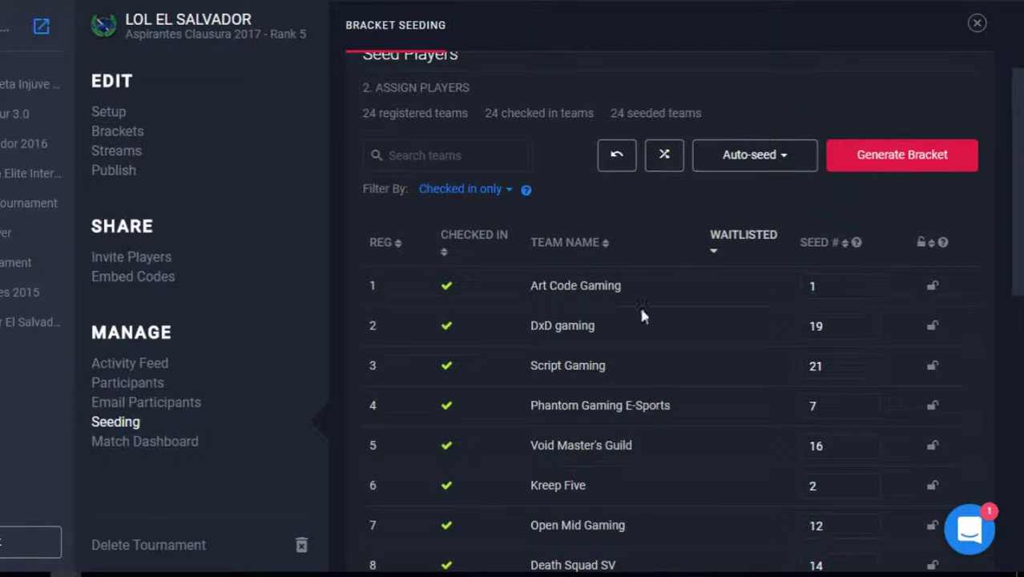
pyautogui.scroll(-10, 553, 293)
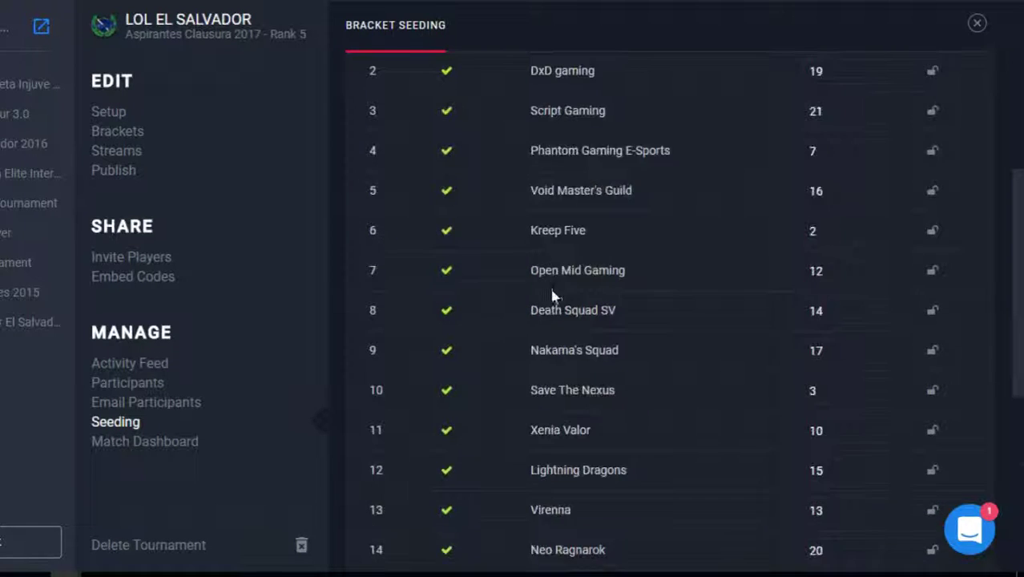
pyautogui.scroll(4, 574, 397)
pyautogui.scroll(6, 576, 397)
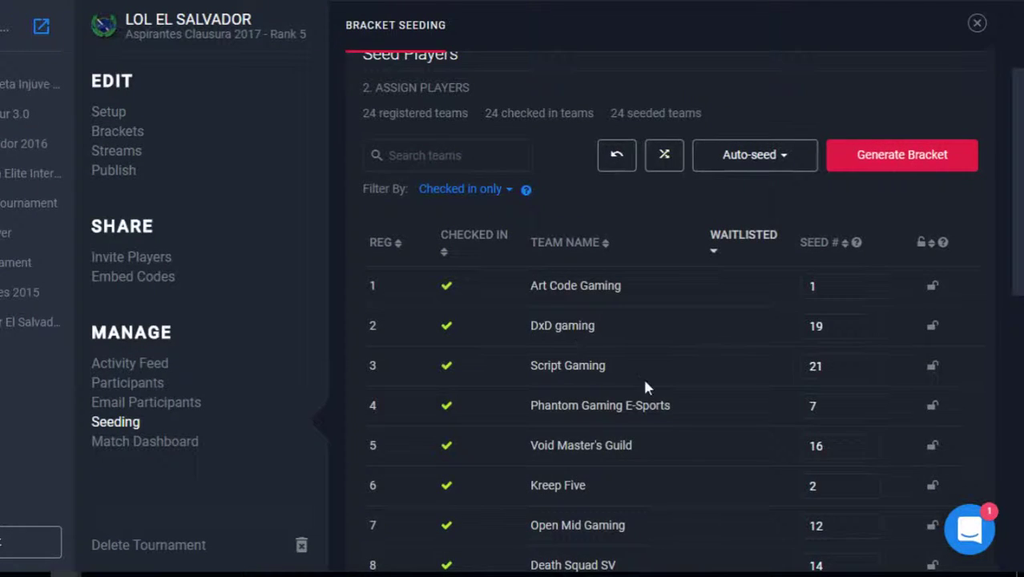
pyautogui.scroll(1, 708, 427)
pyautogui.scroll(-1, 802, 377)
pyautogui.scroll(-9, 829, 329)
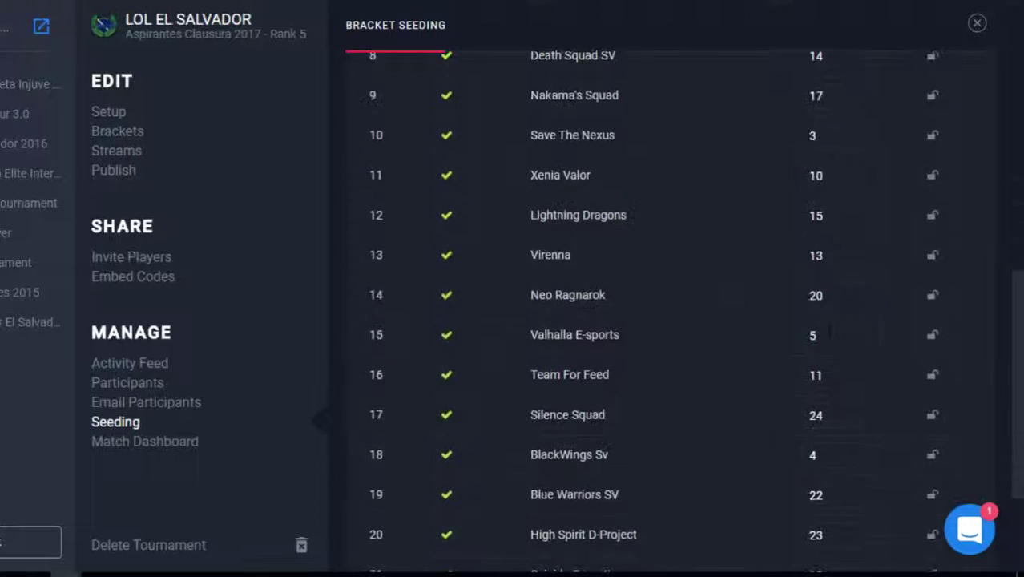
pyautogui.scroll(9, 725, 403)
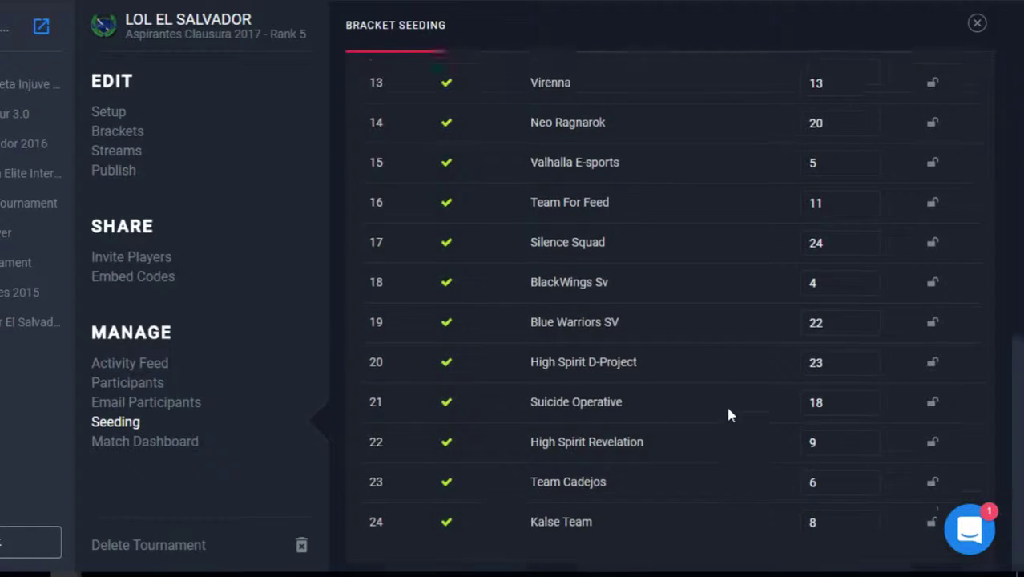
pyautogui.scroll(-1, 743, 443)
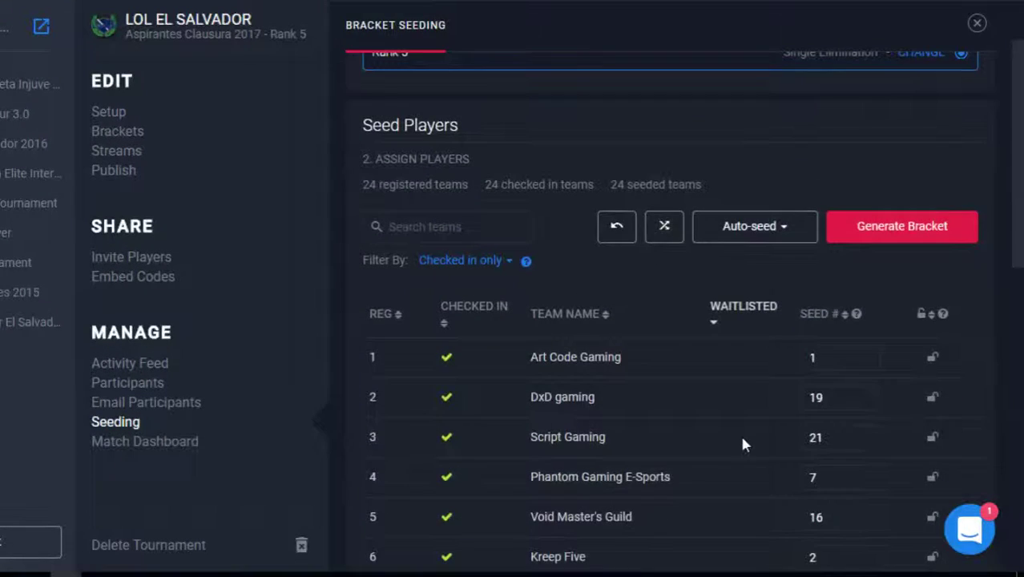
# Step: Randomly auto-seed the 24 teams a third time and check the seed numbers down the list
pyautogui.click(783, 235)
pyautogui.click(736, 282)
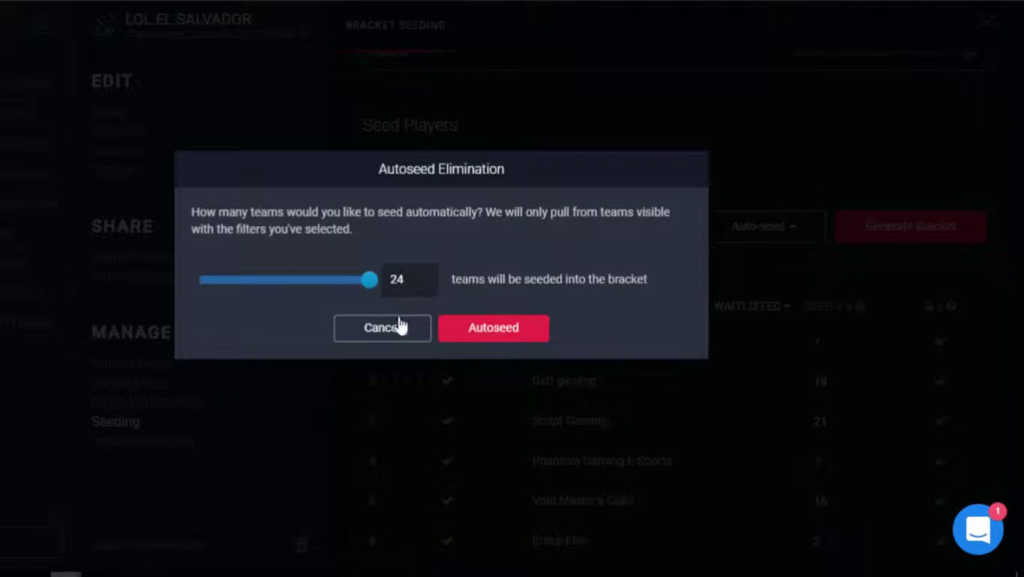
pyautogui.click(496, 329)
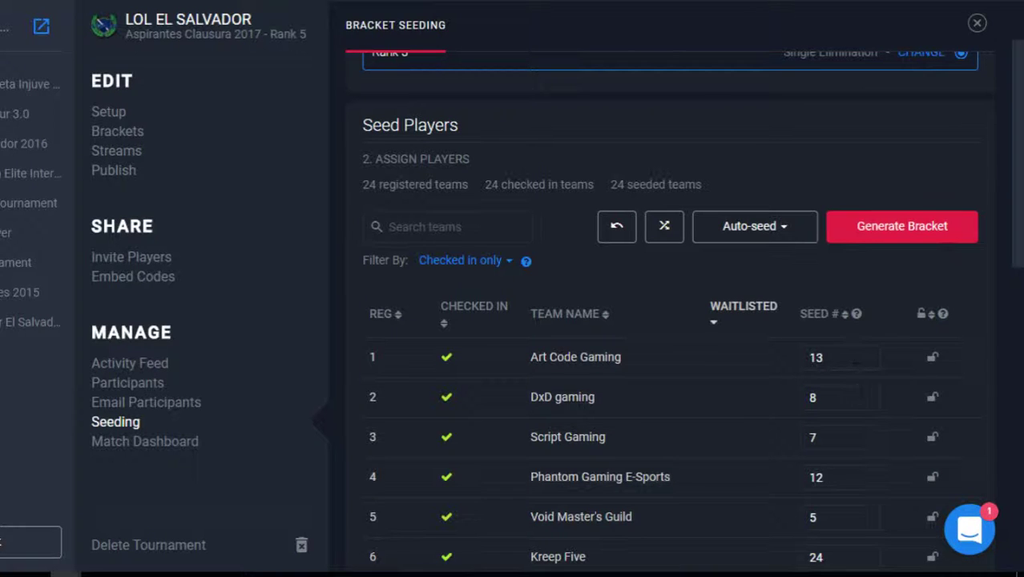
pyautogui.scroll(-9, 856, 364)
pyautogui.scroll(3, 808, 223)
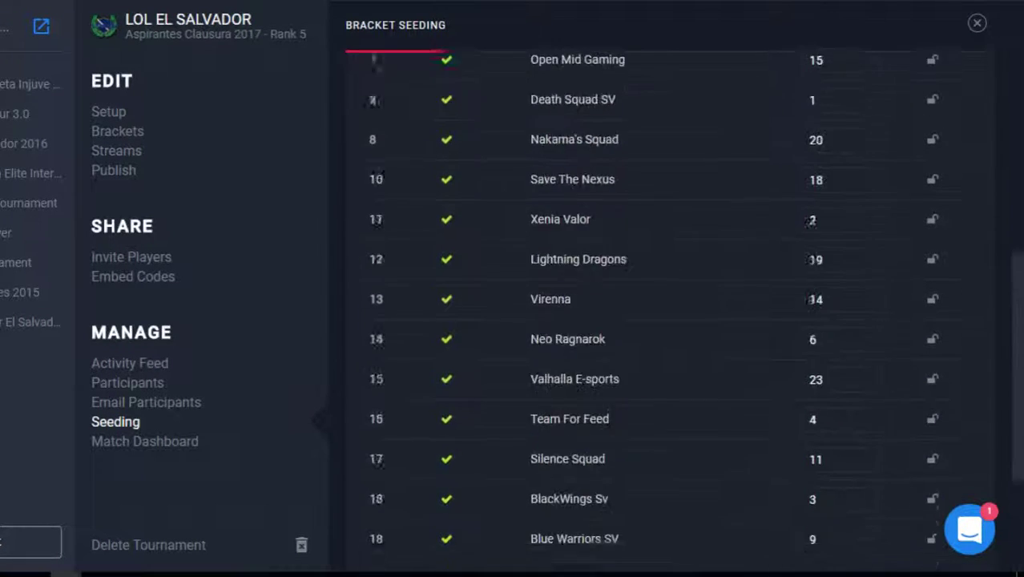
pyautogui.scroll(6, 859, 393)
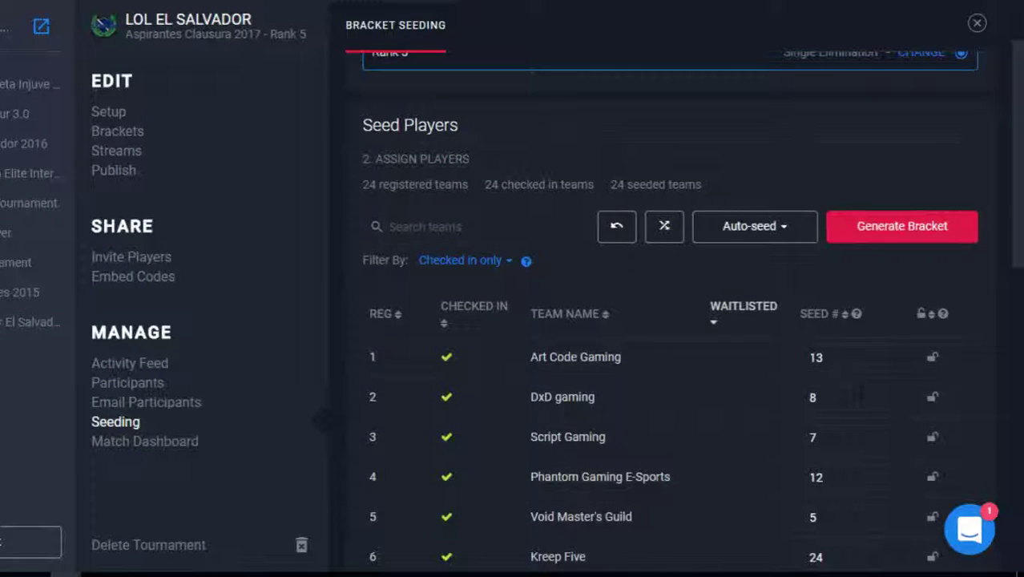
# Step: Generate the Rank 5 bracket from the assigned seeds and expand it to full-screen view
pyautogui.scroll(1, 860, 395)
pyautogui.scroll(-1, 860, 396)
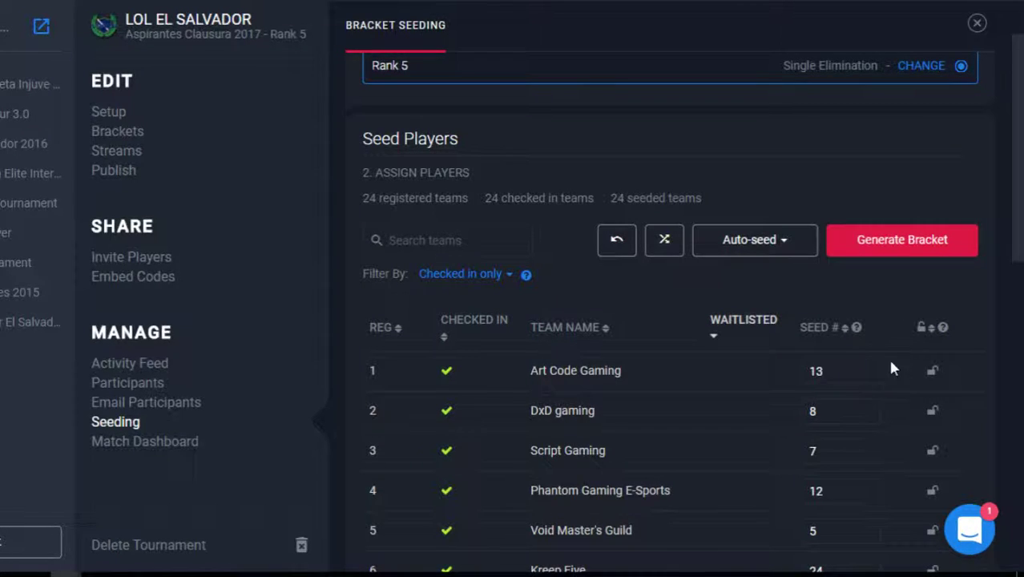
pyautogui.click(892, 249)
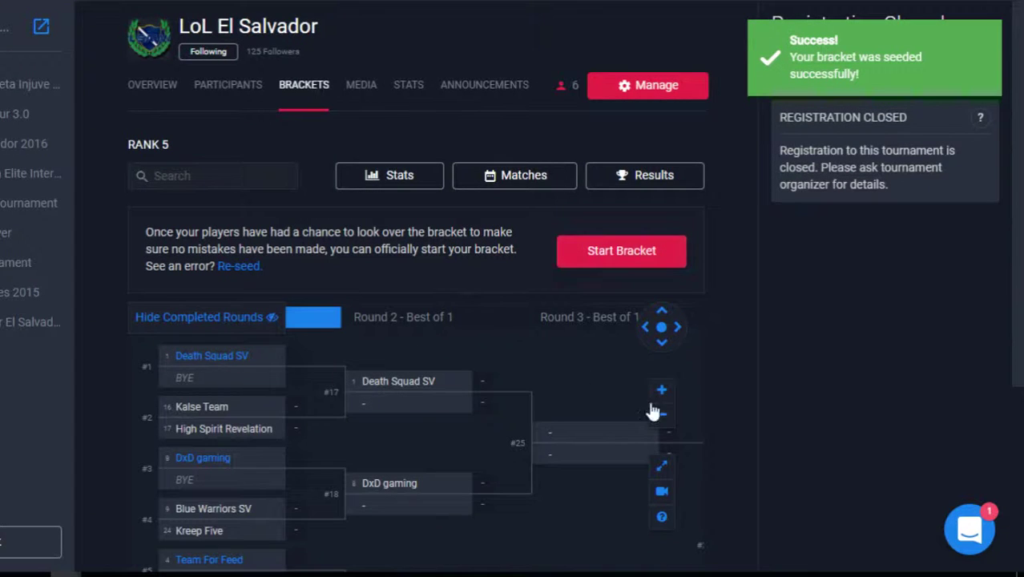
pyautogui.click(671, 469)
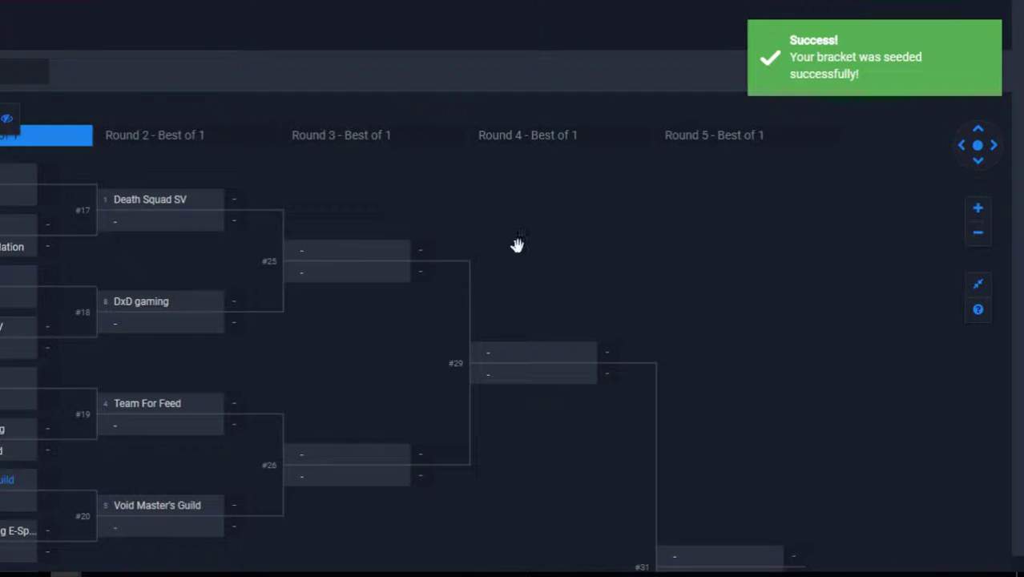
# Step: Examine the pairings in the upper half of the generated bracket, with the Round 1 teams fully in view
pyautogui.moveTo(178, 249); pyautogui.dragTo(174, 273)
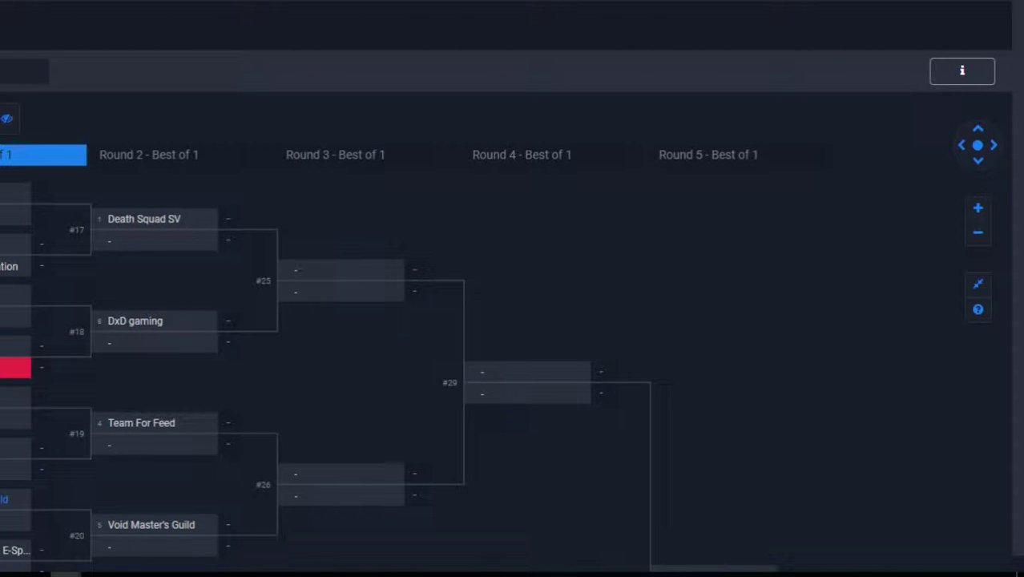
pyautogui.moveTo(249, 469); pyautogui.dragTo(256, 368)
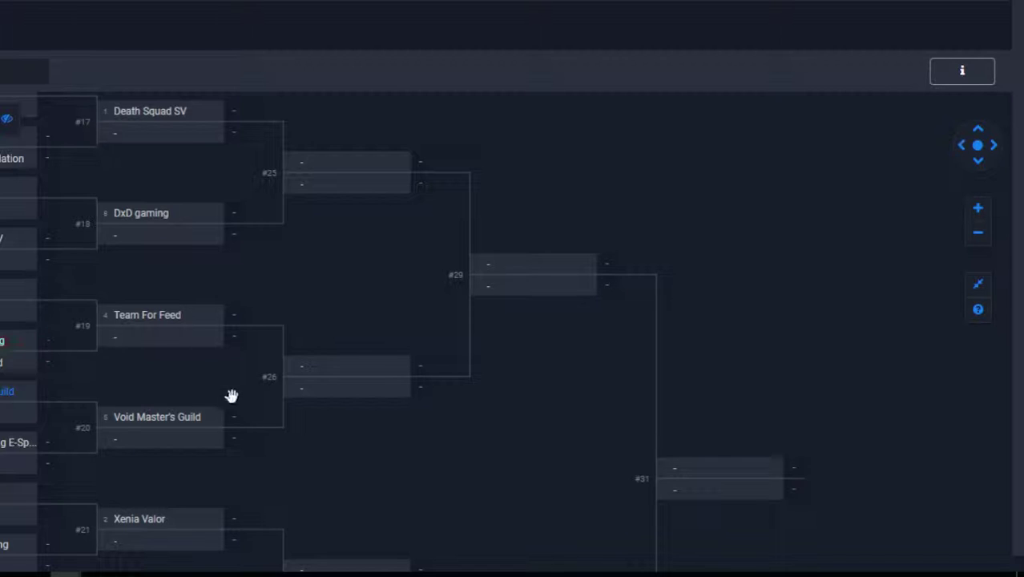
pyautogui.moveTo(231, 396); pyautogui.dragTo(252, 281)
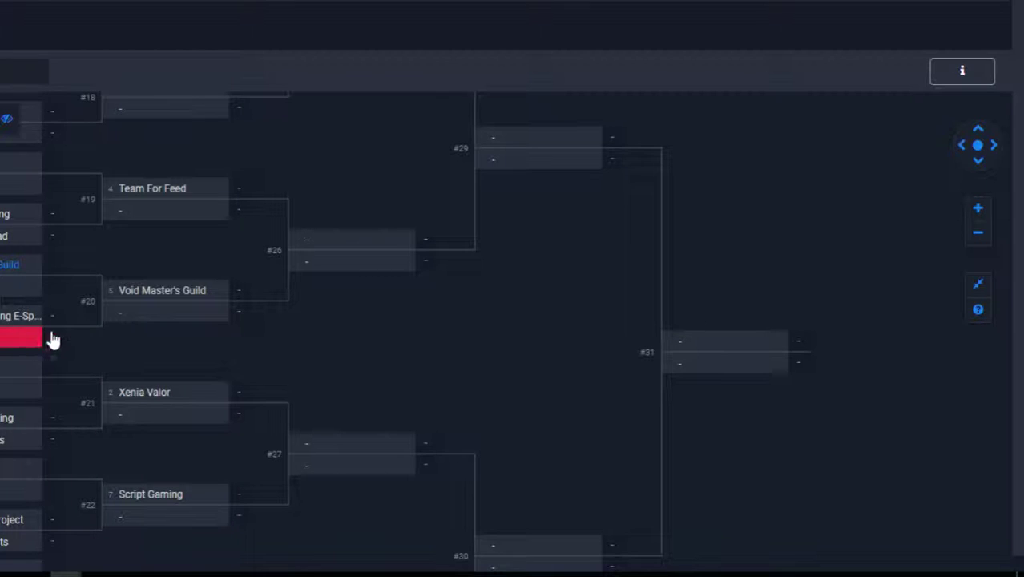
pyautogui.scroll(-3, 306, 377)
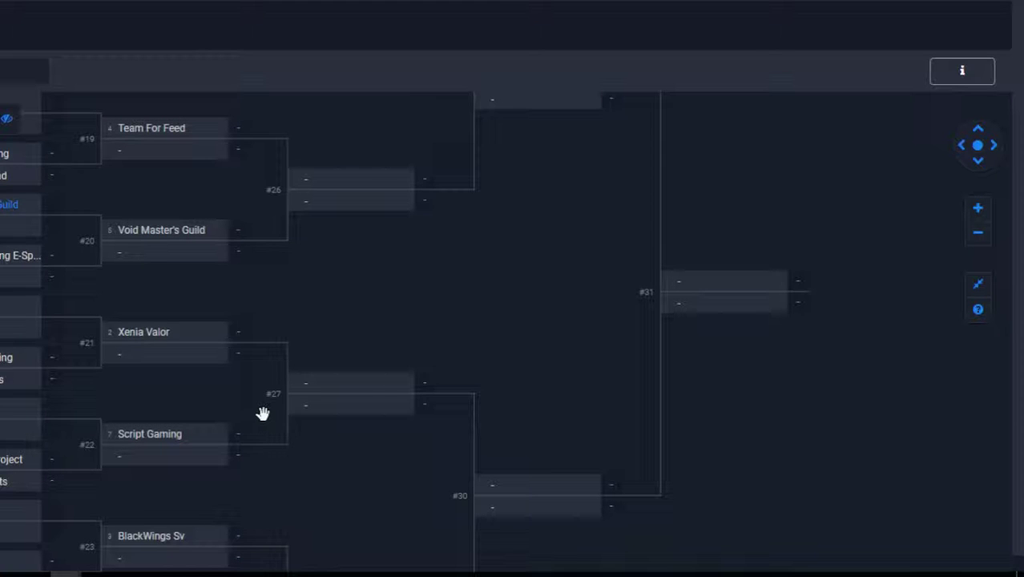
pyautogui.moveTo(277, 259); pyautogui.dragTo(424, 289)
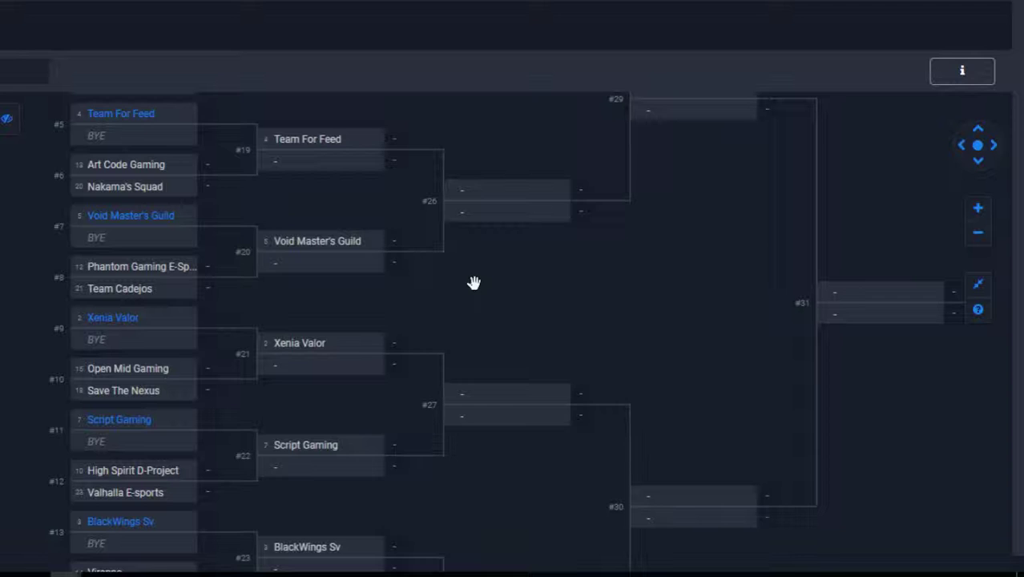
pyautogui.moveTo(474, 283); pyautogui.dragTo(466, 368)
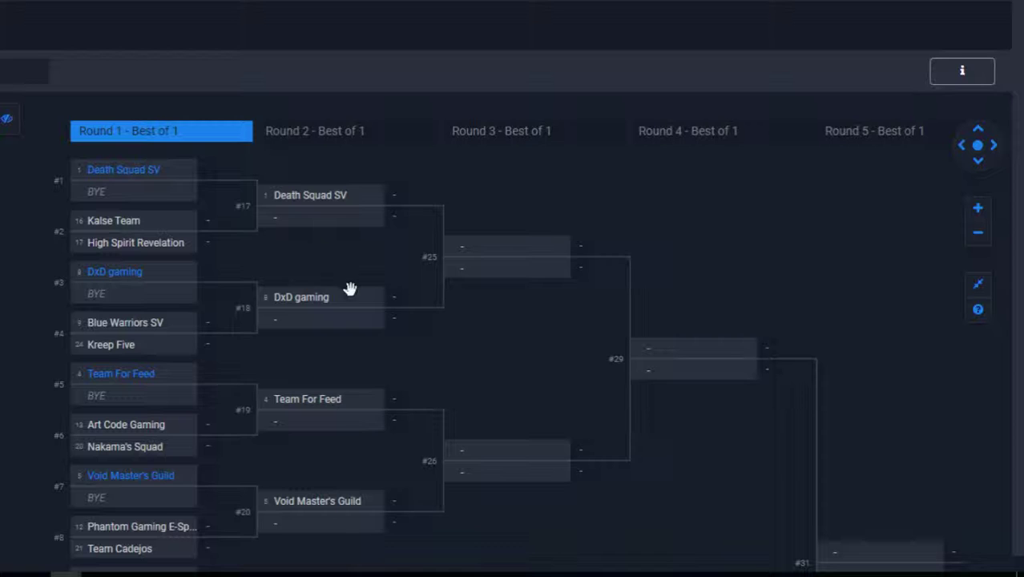
pyautogui.moveTo(425, 371); pyautogui.dragTo(437, 212)
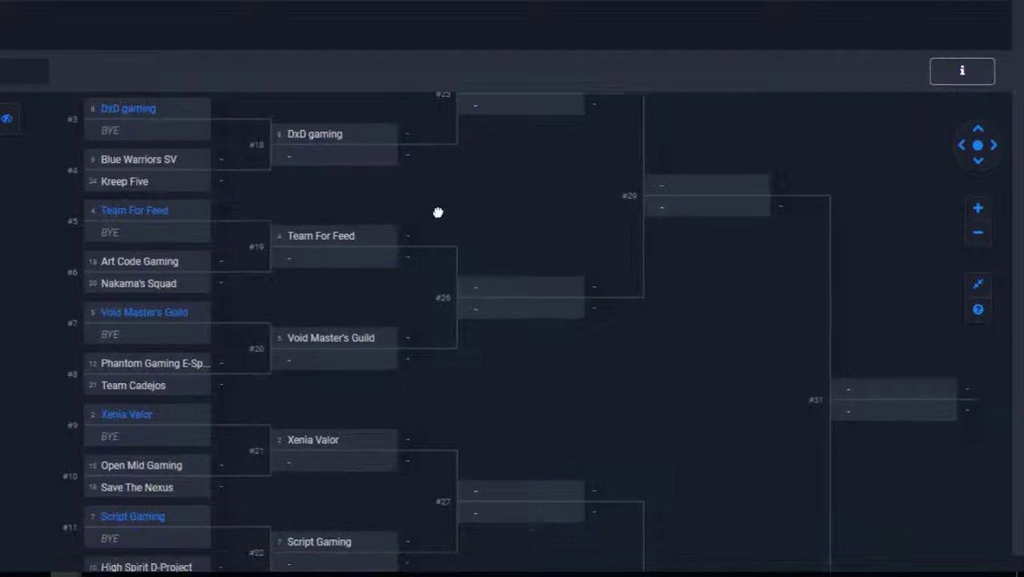
pyautogui.moveTo(436, 334)
pyautogui.mouseDown()
pyautogui.moveTo(431, 242)
pyautogui.moveTo(434, 322)
pyautogui.mouseUp()
pyautogui.scroll(2, 427, 214)
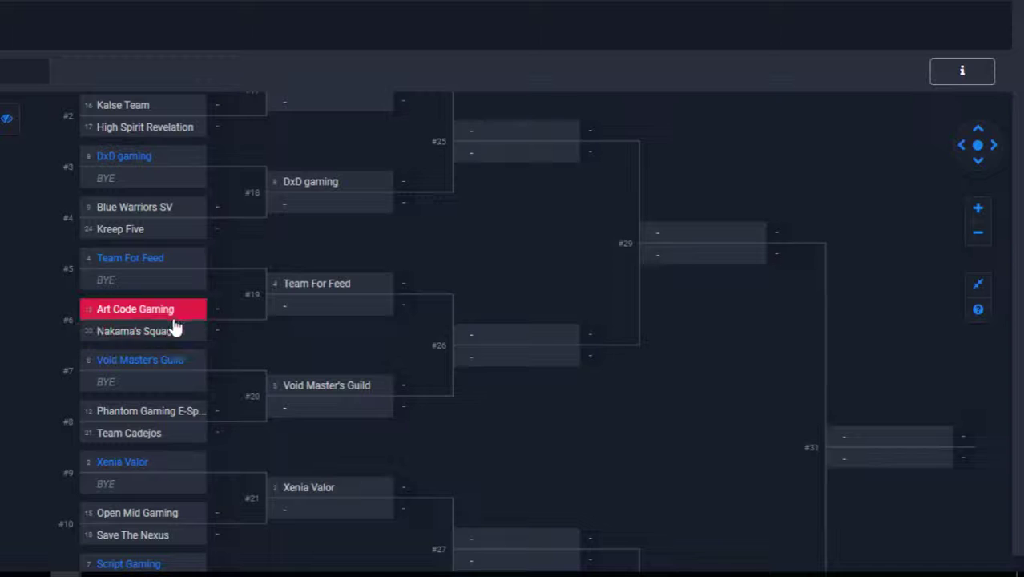
# Step: Examine the lower-half pairings down to match #16 and return to the first Round 1 matches
pyautogui.moveTo(430, 407); pyautogui.dragTo(425, 310)
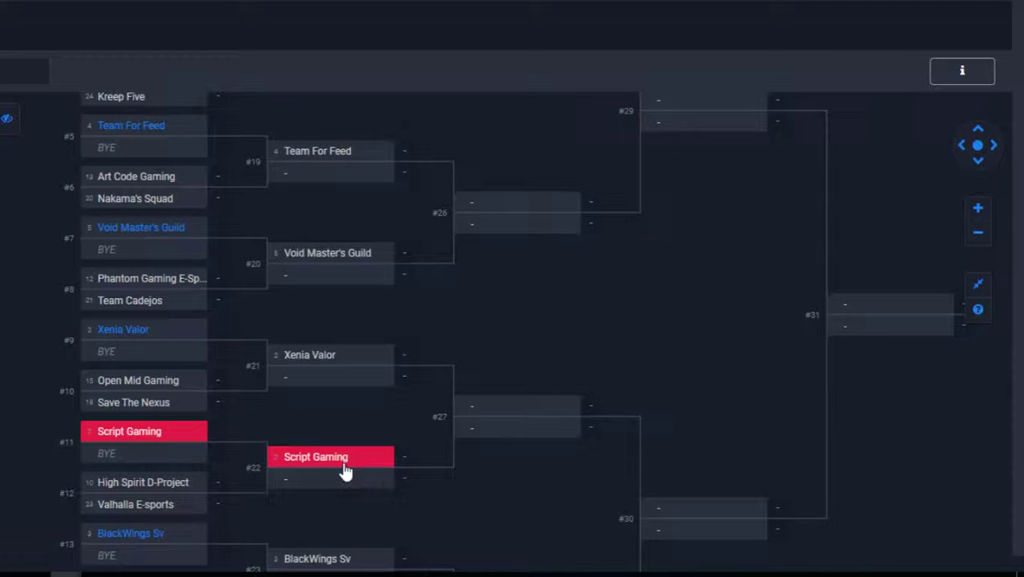
pyautogui.scroll(-3, 420, 448)
pyautogui.moveTo(418, 347); pyautogui.dragTo(419, 318)
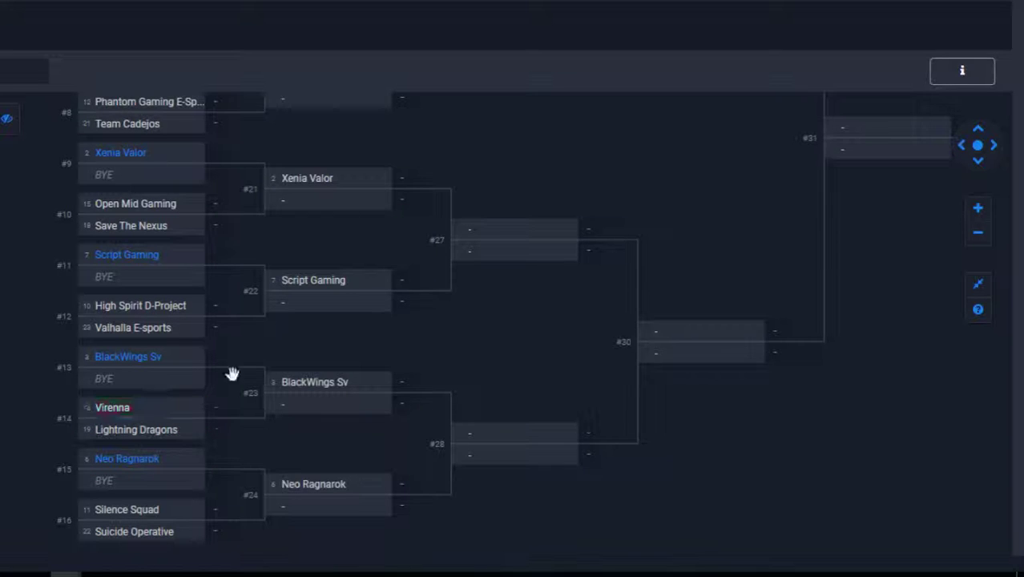
pyautogui.moveTo(332, 458); pyautogui.dragTo(327, 368)
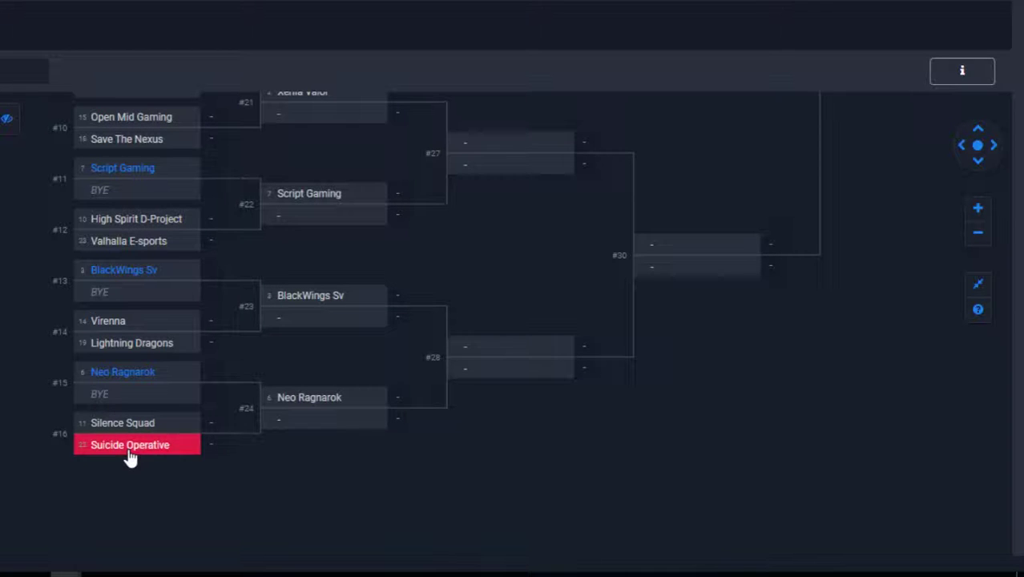
pyautogui.scroll(3, 387, 438)
pyautogui.scroll(-3, 413, 336)
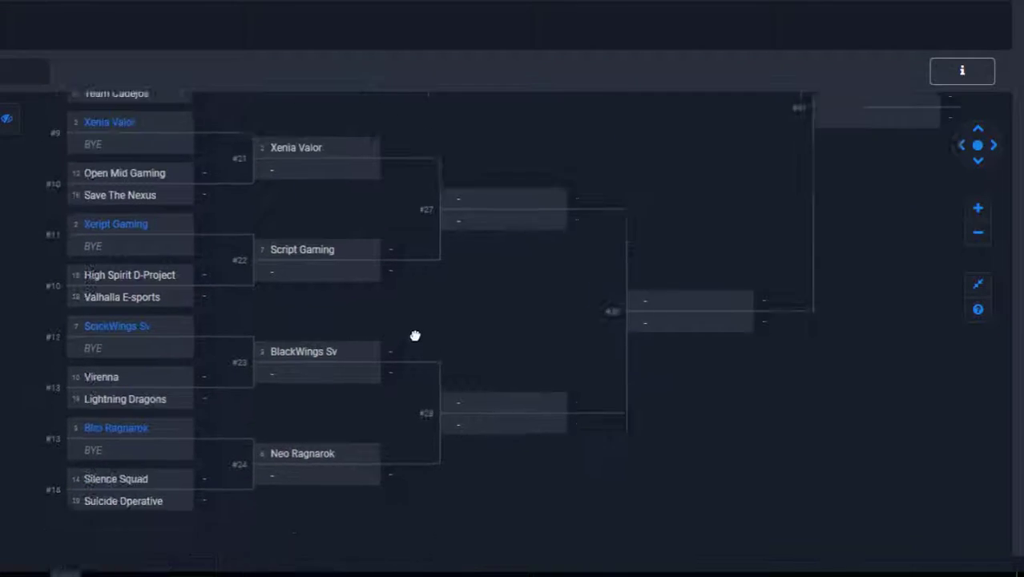
pyautogui.scroll(1, 321, 401)
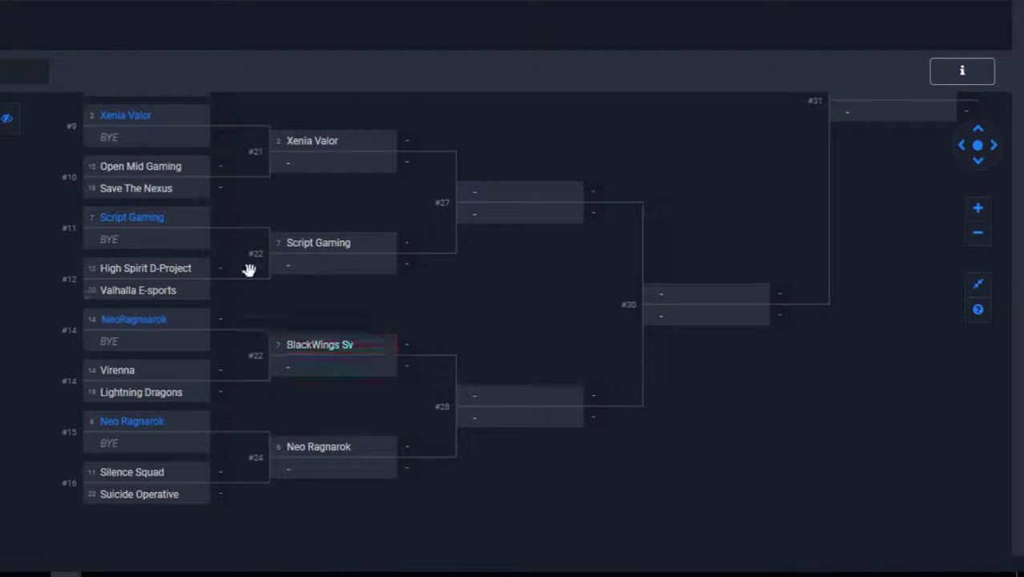
pyautogui.scroll(2, 249, 305)
pyautogui.scroll(6, 409, 385)
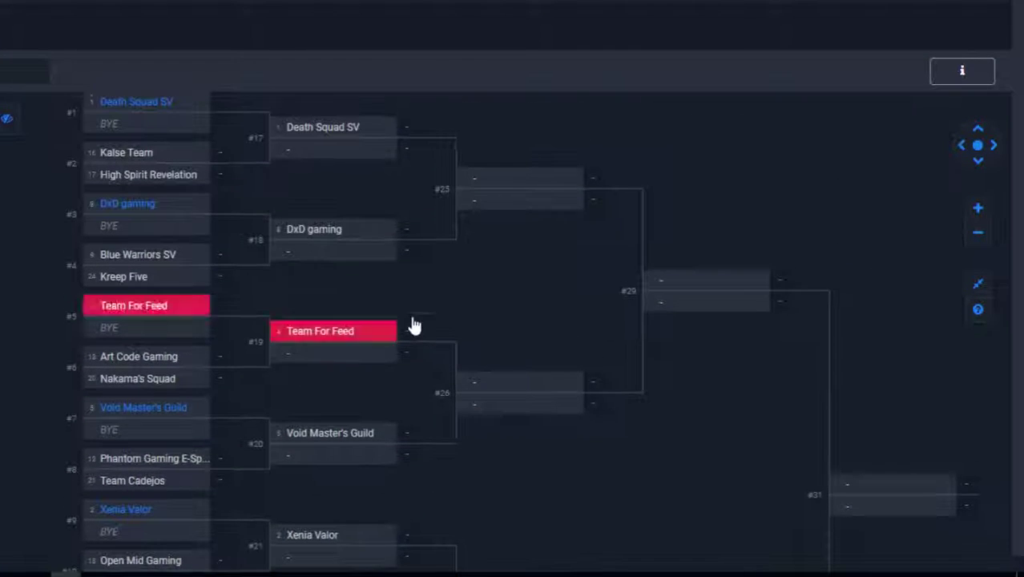
pyautogui.scroll(2, 469, 194)
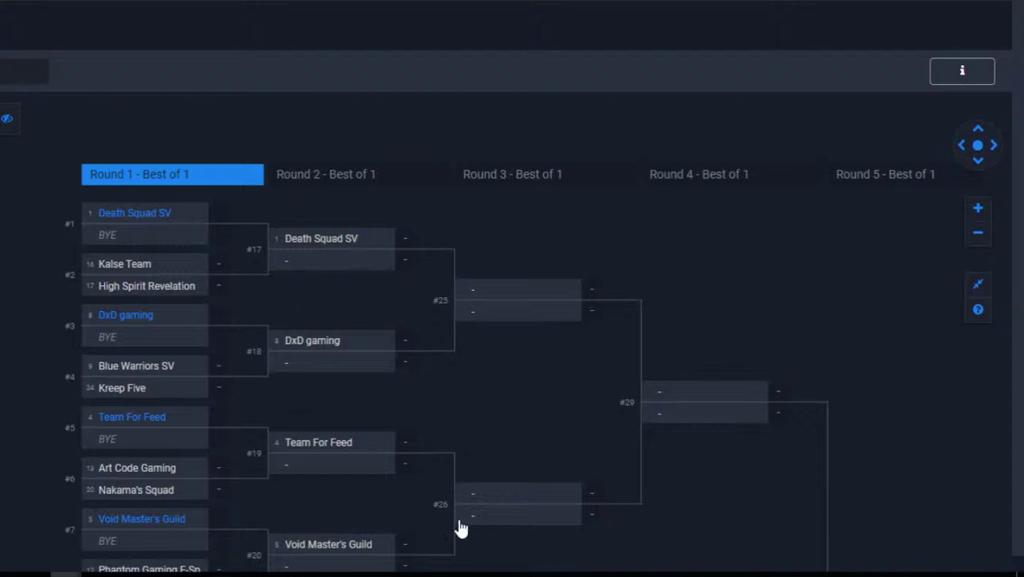
# Step: Review the Round 1 matches #8 to #16 in the full-screen bracket once more, and go back up to match #1
pyautogui.scroll(-5, 433, 473)
pyautogui.scroll(-7, 488, 478)
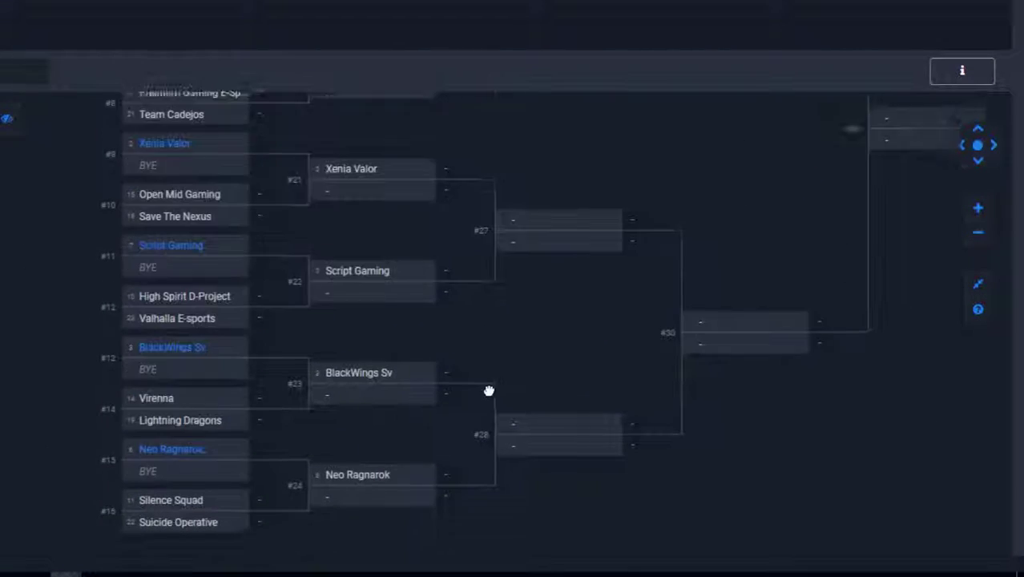
pyautogui.scroll(3, 487, 391)
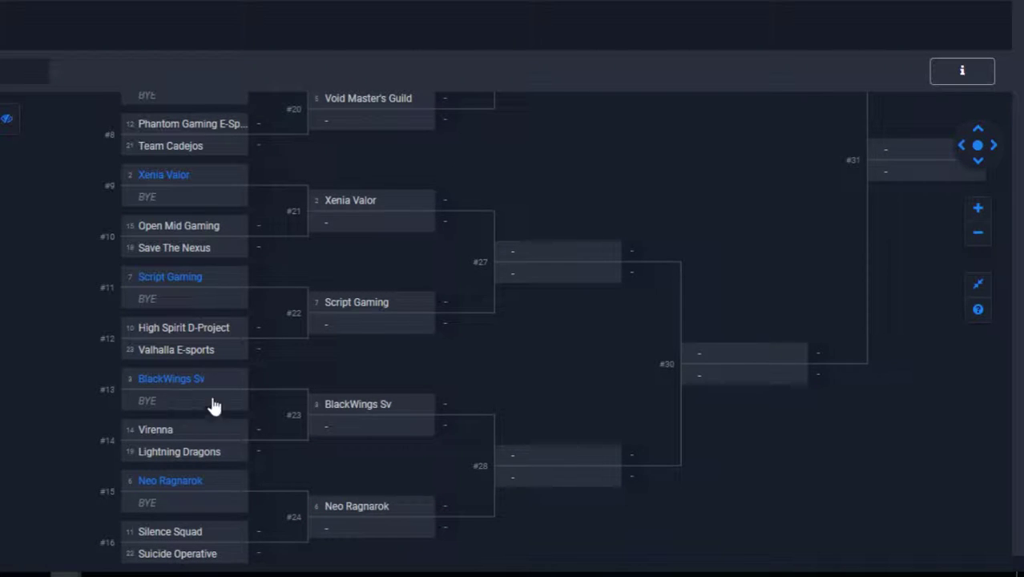
pyautogui.scroll(-1, 493, 409)
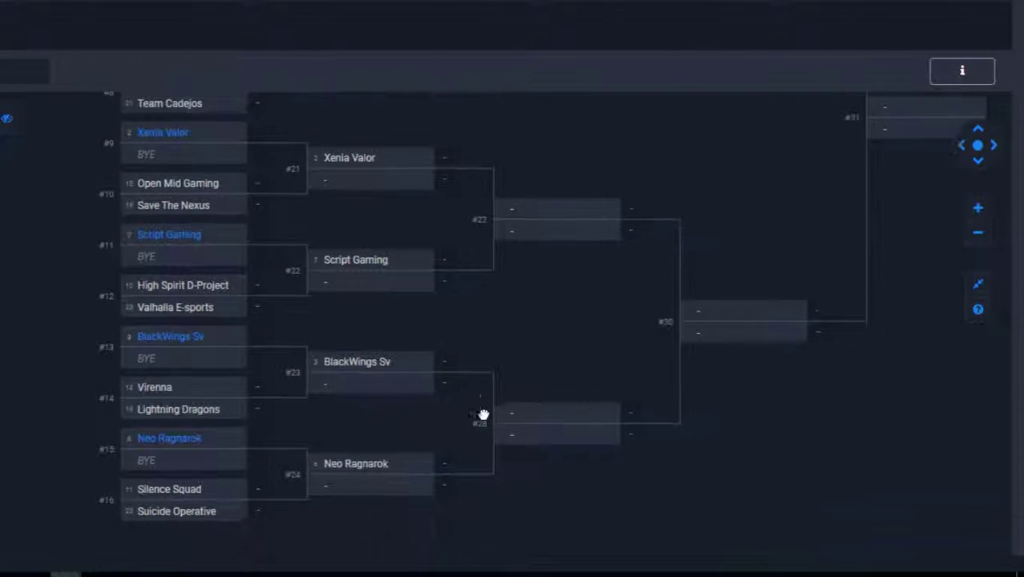
pyautogui.moveTo(480, 299); pyautogui.dragTo(482, 347)
pyautogui.scroll(5, 493, 345)
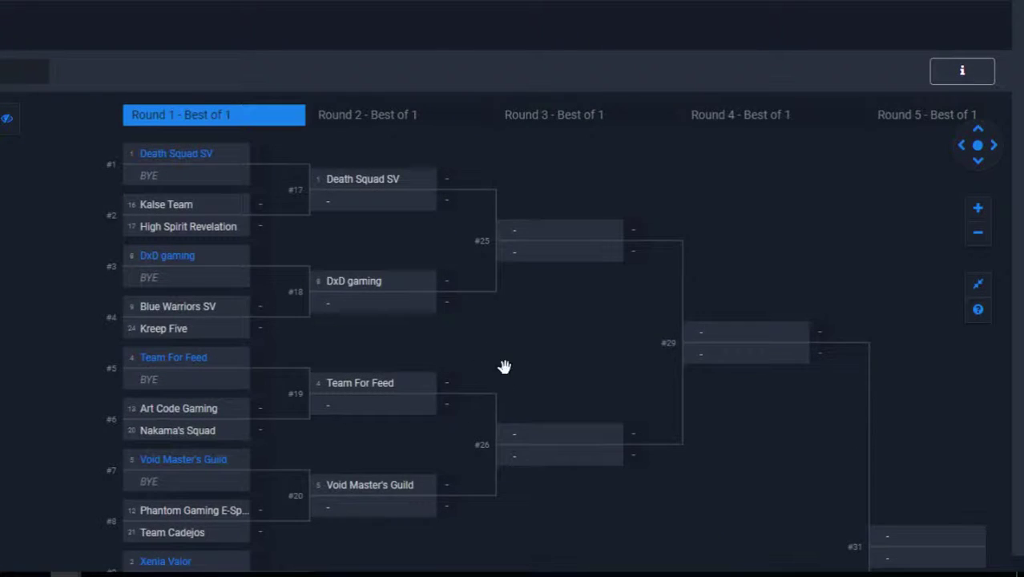
pyautogui.scroll(-1, 505, 375)
pyautogui.moveTo(507, 378); pyautogui.dragTo(507, 408)
# Step: Examine how both bracket halves advance through Rounds 3 and 4 towards final match #31
pyautogui.hscroll(4, 705, 383)
pyautogui.scroll(-3, 714, 356)
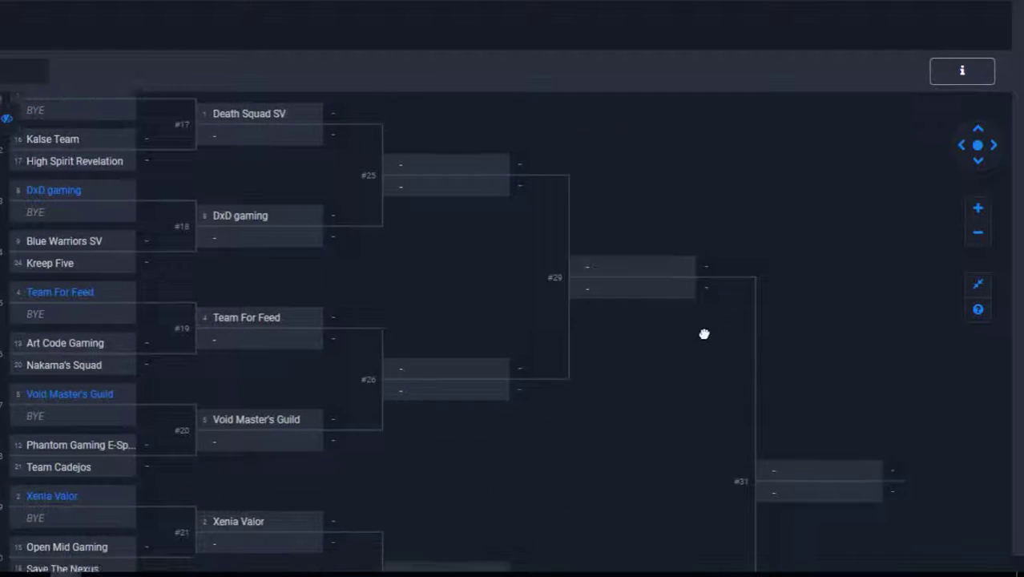
pyautogui.scroll(-5, 704, 334)
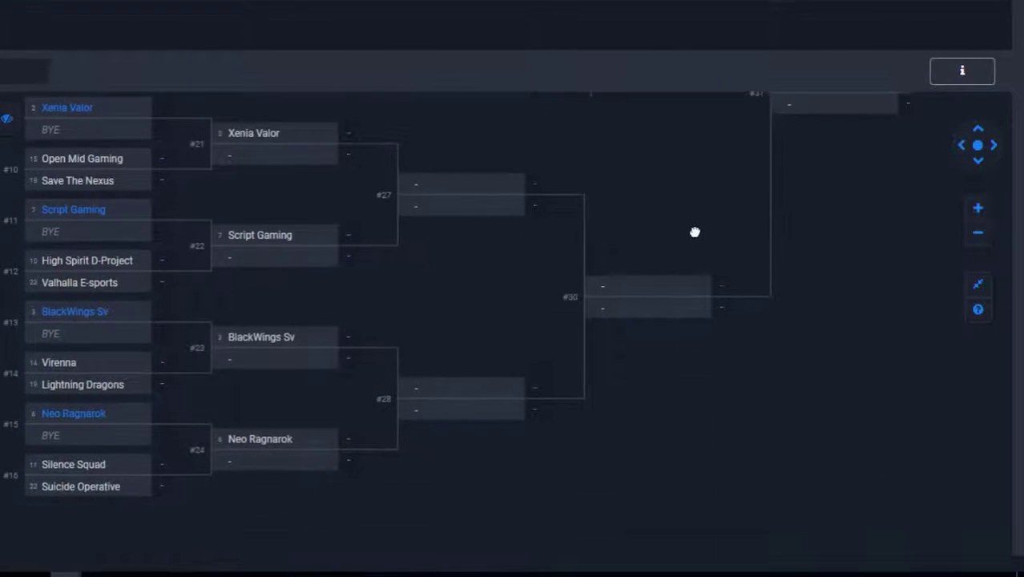
pyautogui.scroll(5, 695, 232)
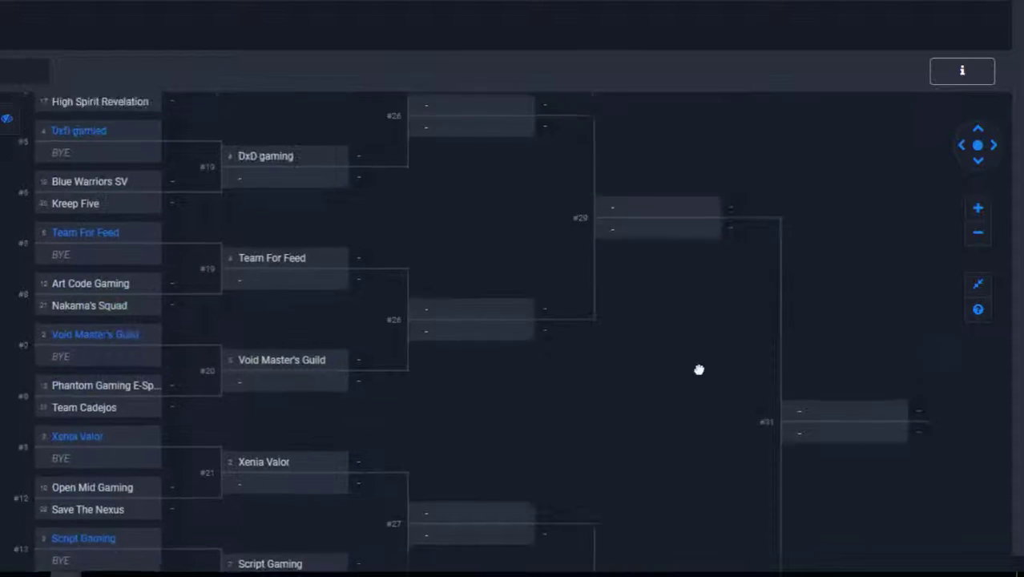
pyautogui.scroll(3, 701, 353)
pyautogui.moveTo(704, 384); pyautogui.dragTo(700, 281)
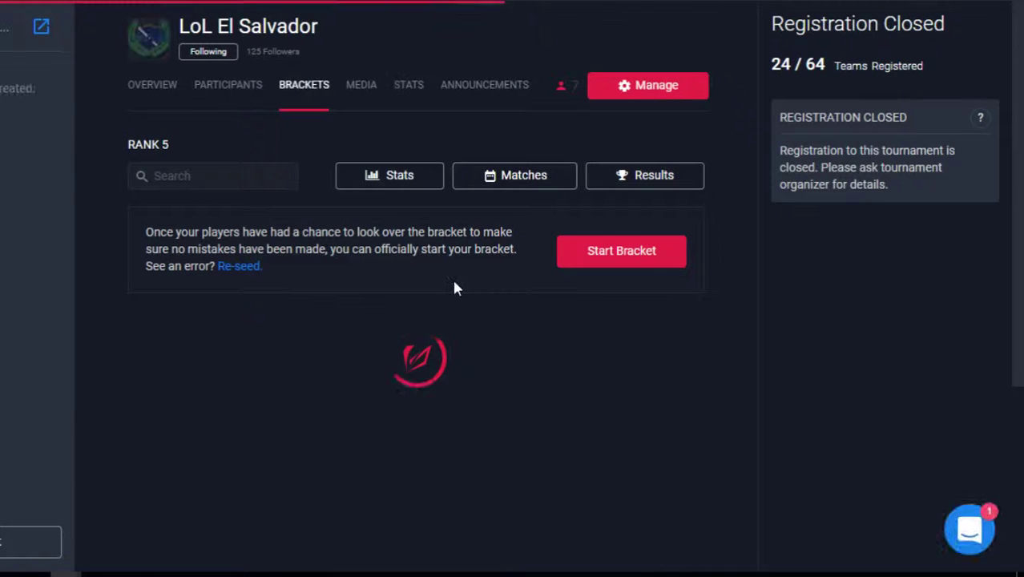
# Step: Look over the Rank 5 bracket on the tournament page, from the first Round 1 pairings across to the Round 5 column
pyautogui.scroll(-2, 505, 377)
pyautogui.moveTo(507, 323); pyautogui.dragTo(497, 456)
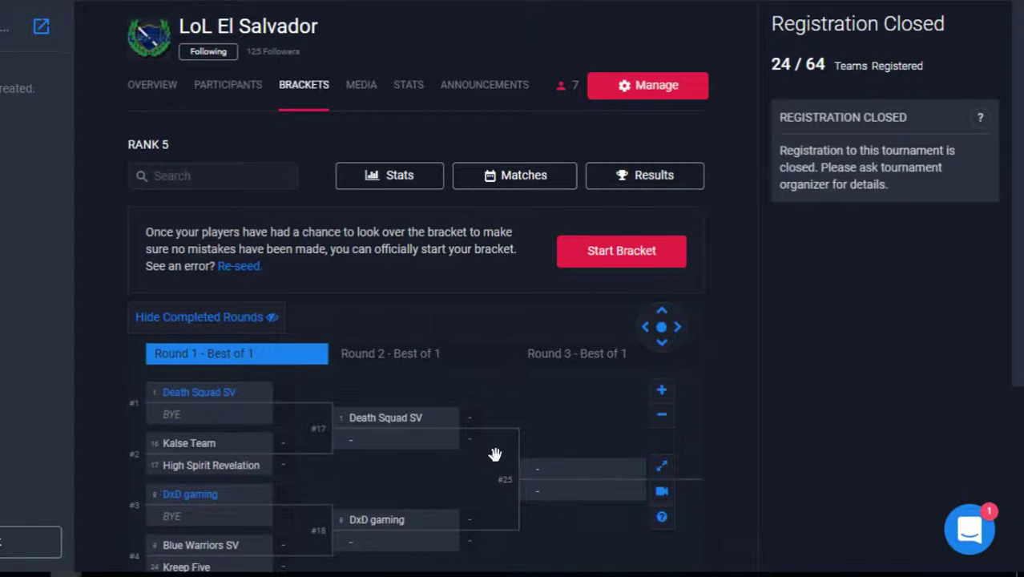
pyautogui.scroll(-5, 497, 455)
pyautogui.scroll(5, 496, 453)
pyautogui.scroll(3, 496, 454)
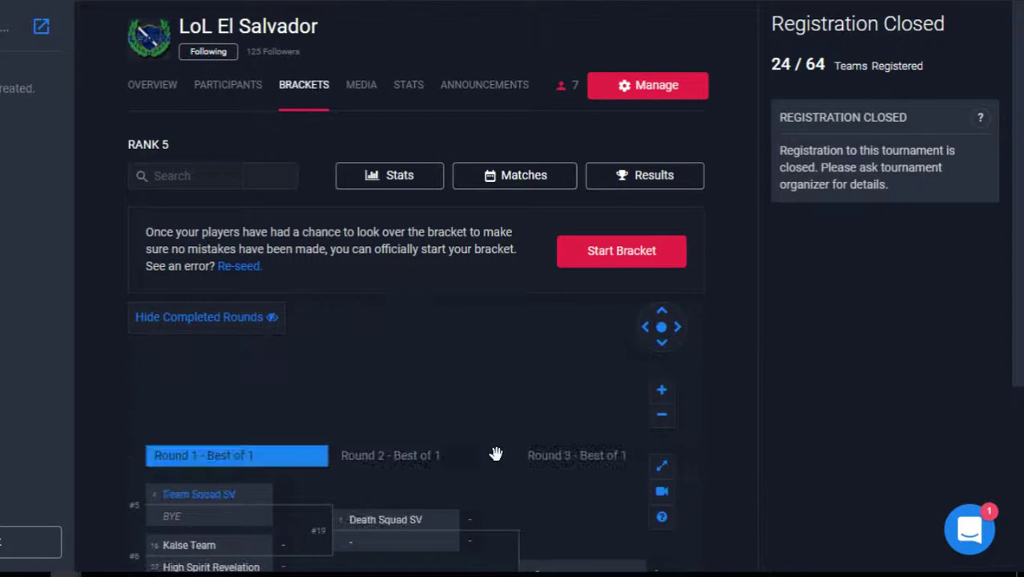
pyautogui.scroll(-3, 494, 450)
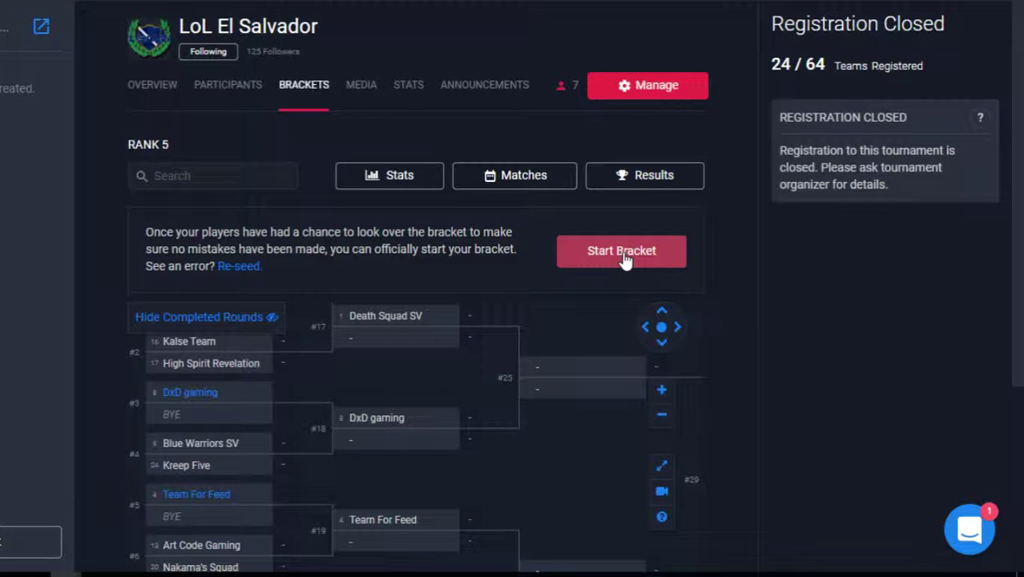
pyautogui.scroll(3, 521, 417)
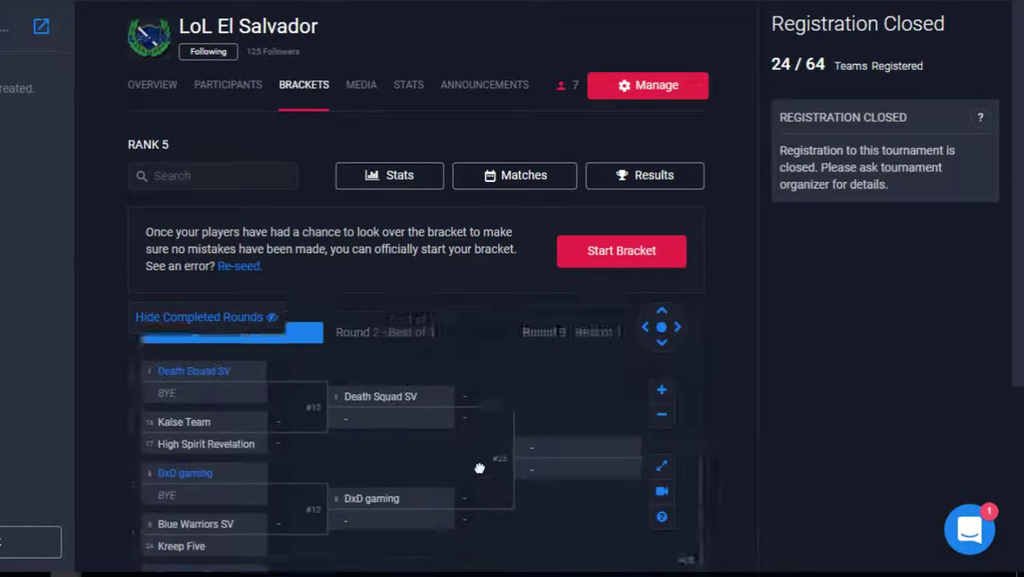
pyautogui.moveTo(553, 473); pyautogui.dragTo(263, 453)
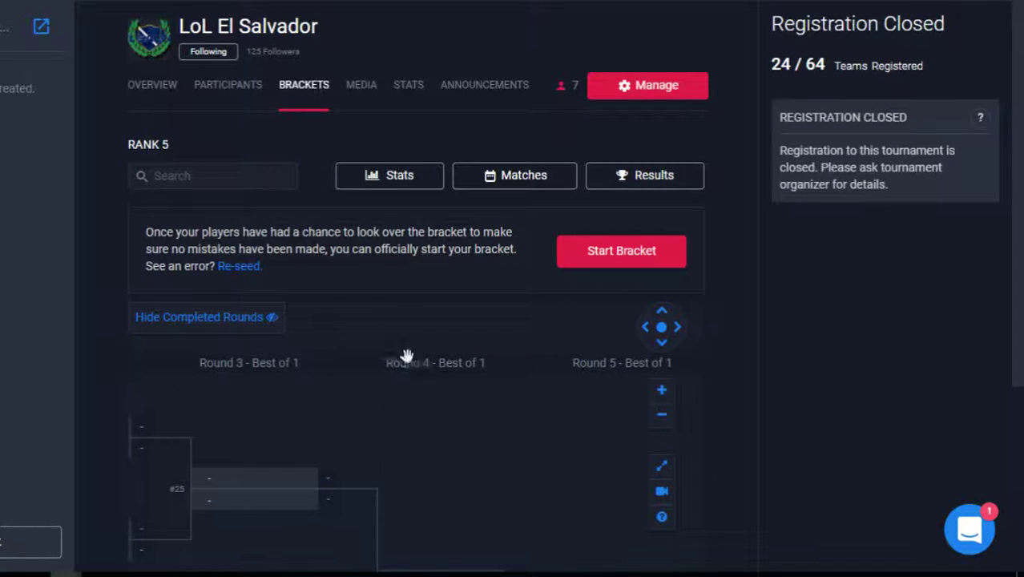
pyautogui.scroll(-2, 417, 400)
pyautogui.scroll(1, 439, 442)
pyautogui.scroll(2, 433, 405)
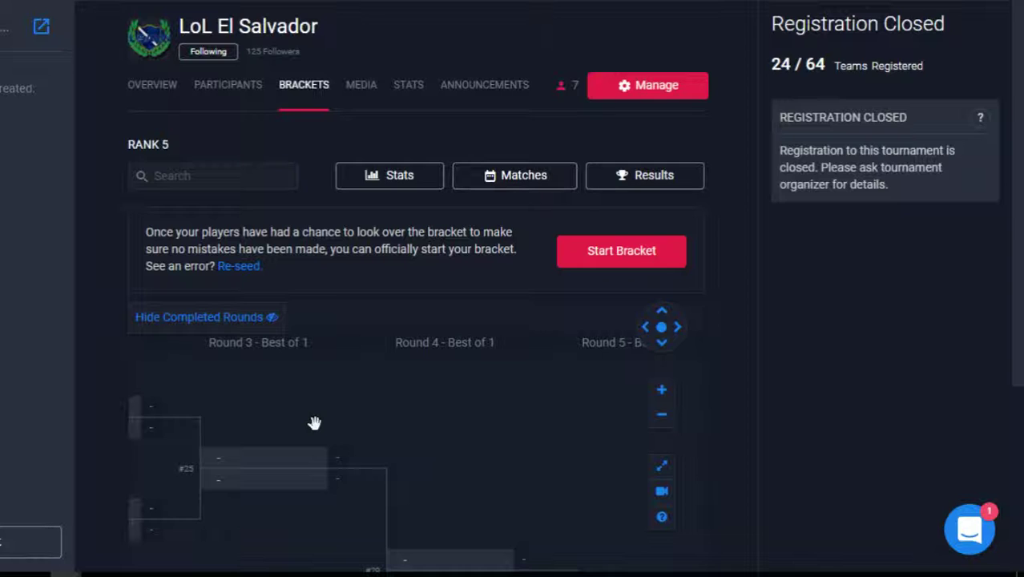
# Step: Switch to Open Broadcaster Software and disable the Capturar Monitor source in the Sorry not sorry scene
pyautogui.click(224, 575)
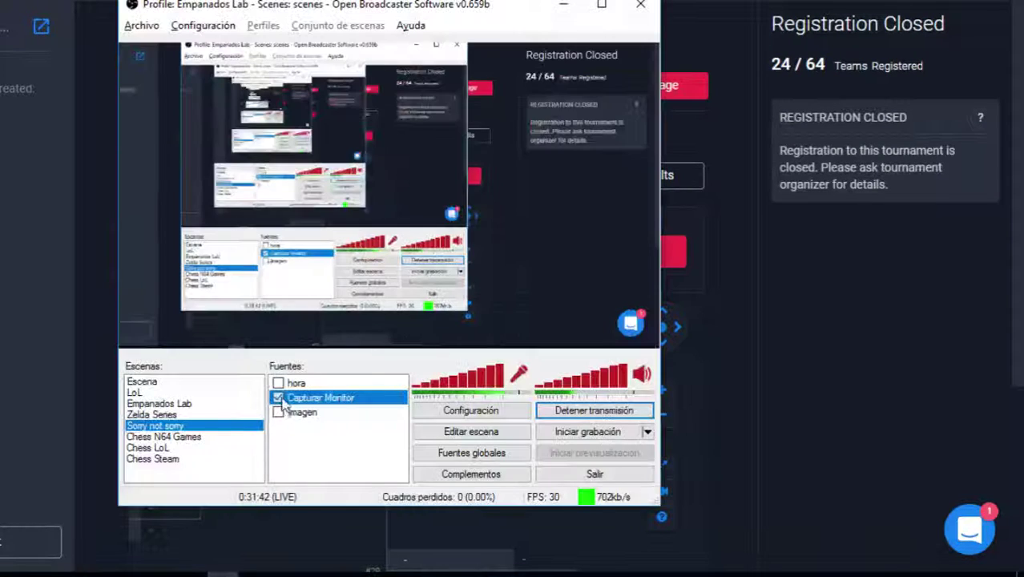
pyautogui.click(277, 398)
pyautogui.click(277, 398)
pyautogui.click(277, 399)
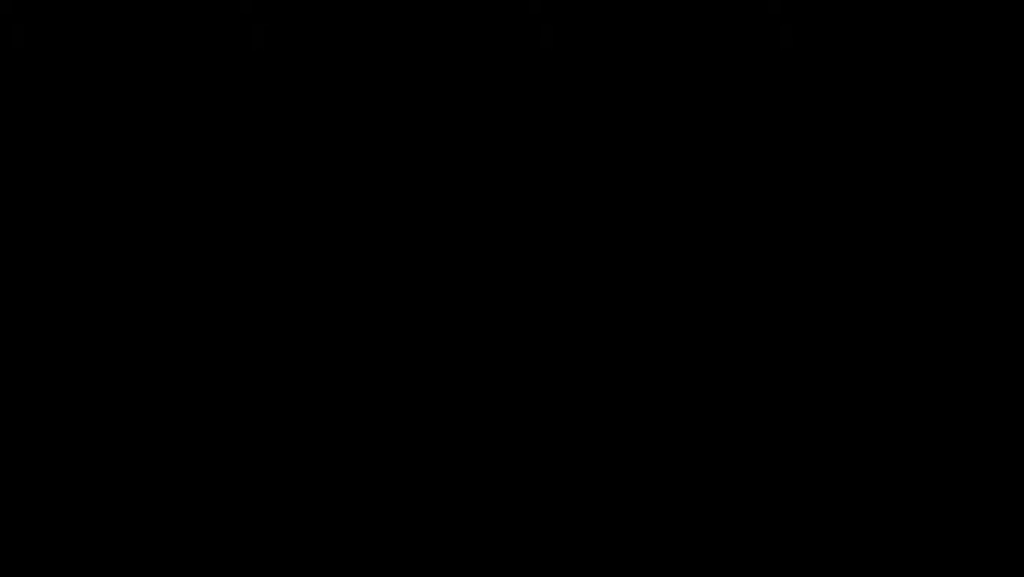